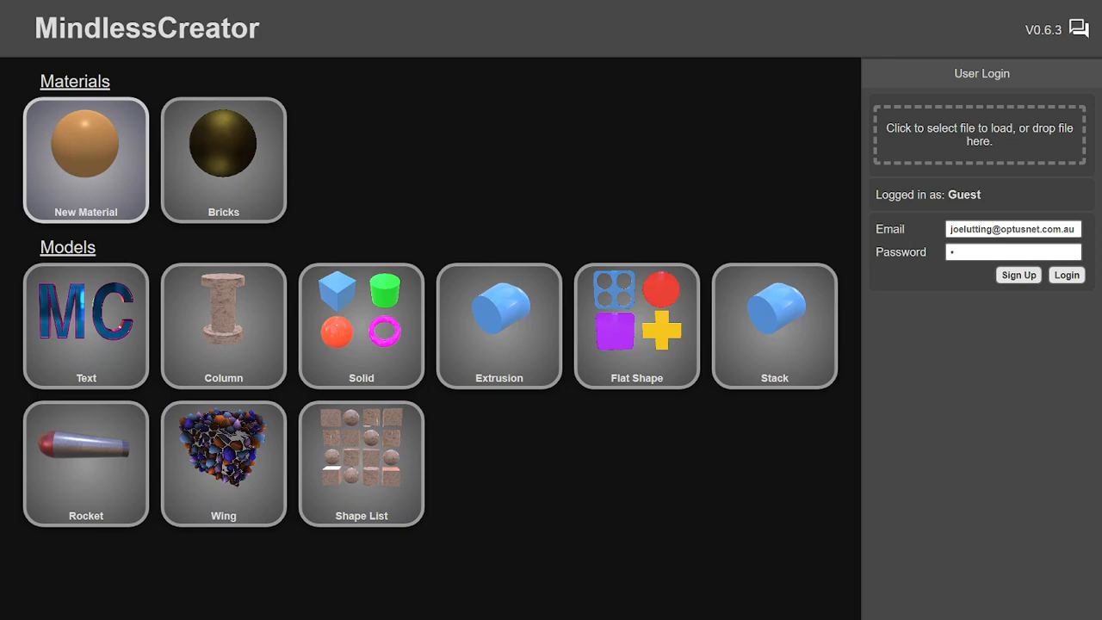
- Create a new material and add four Tiled Noise nodes to it
left_click(86, 160)
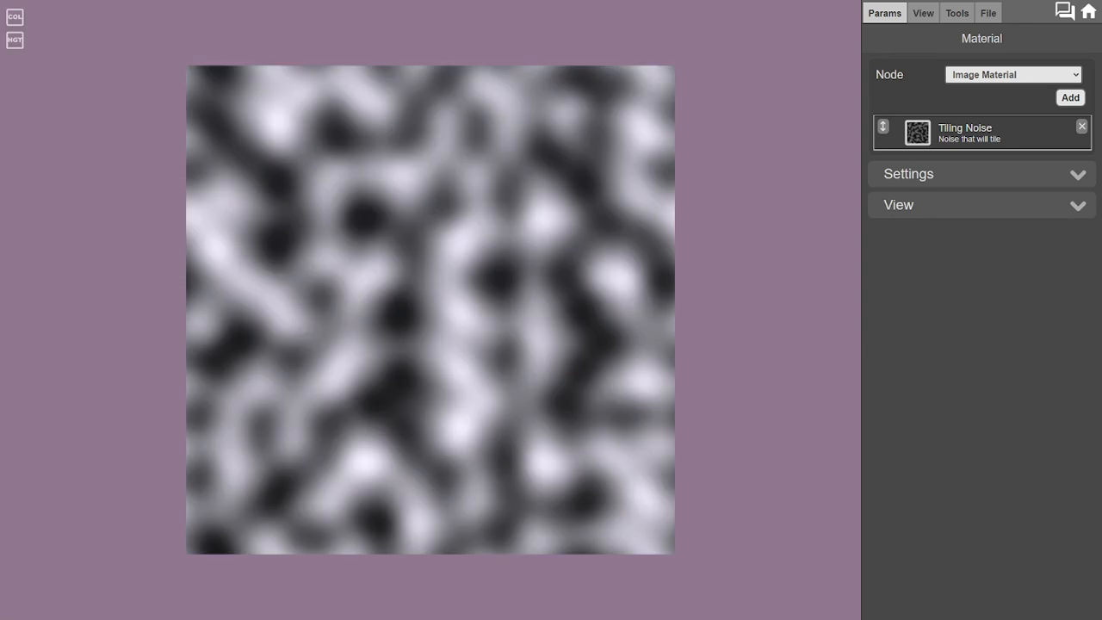
left_click_drag(431, 309, 483, 366)
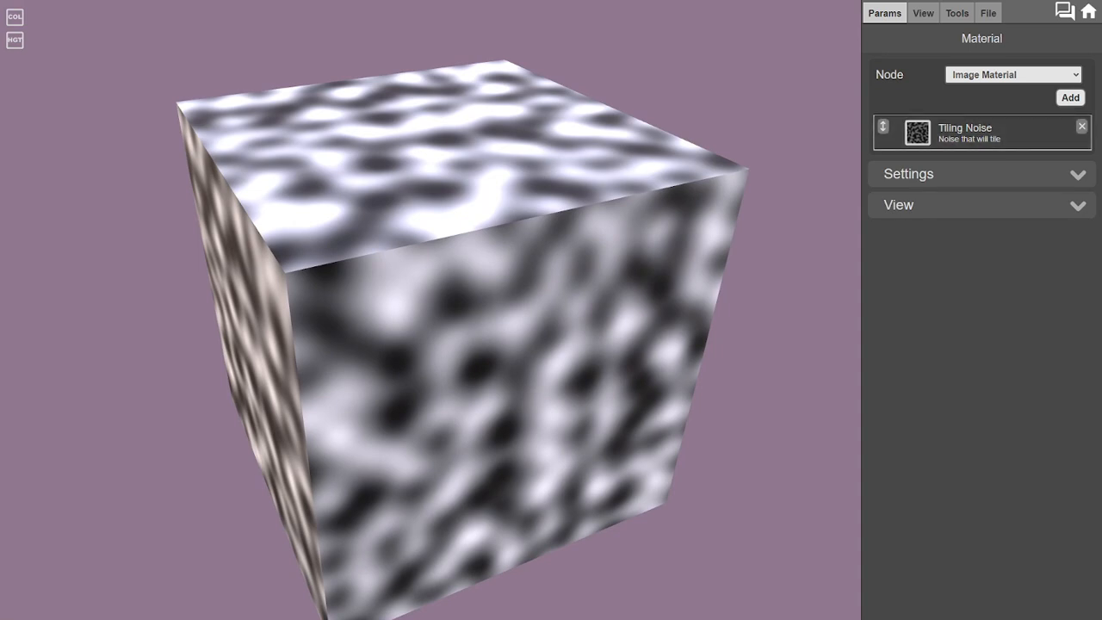
left_click(1012, 74)
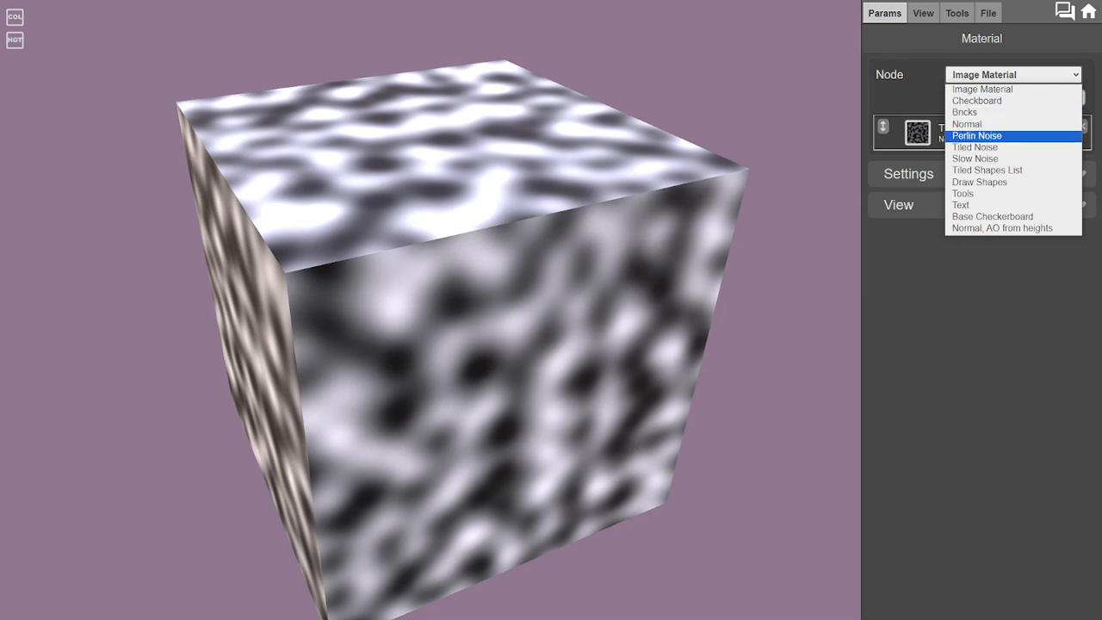
left_click(974, 147)
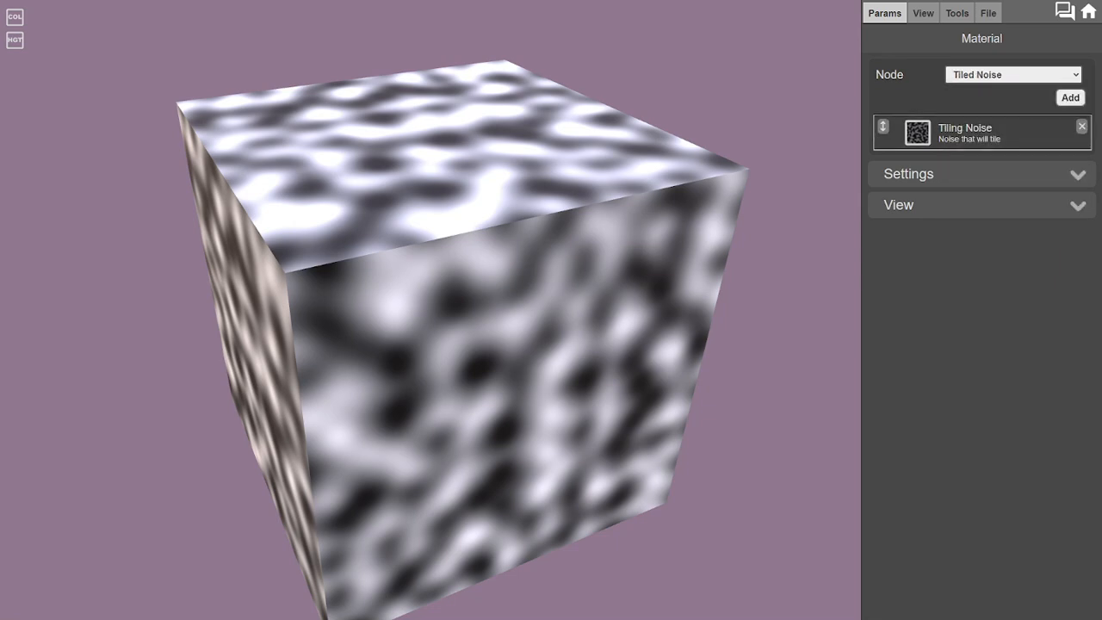
left_click(1069, 98)
left_click(1069, 97)
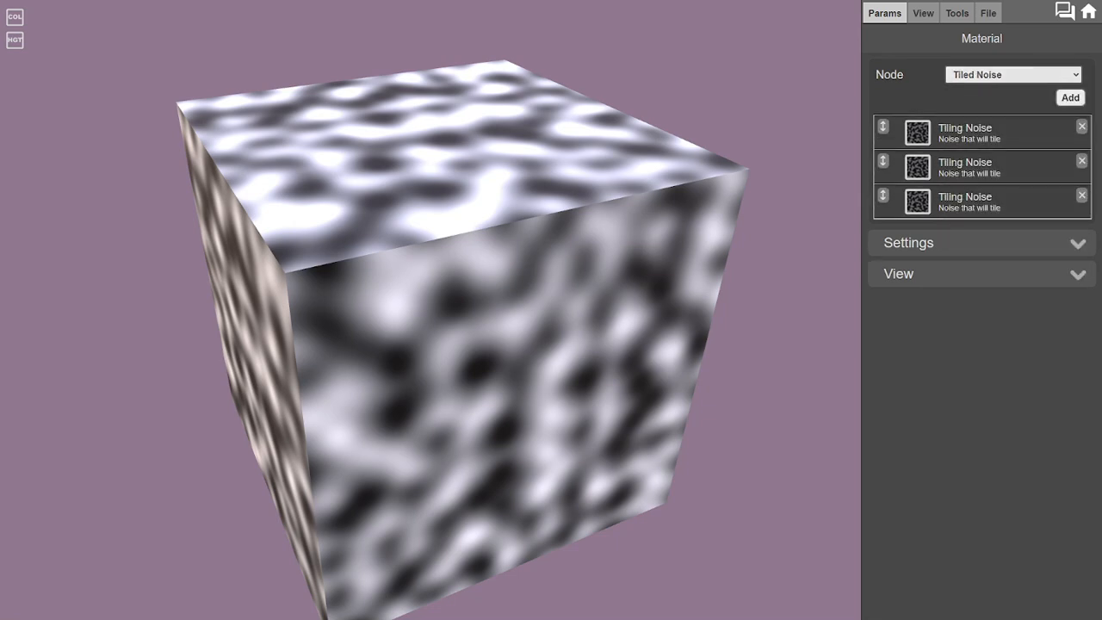
left_click(1069, 97)
left_click(1069, 98)
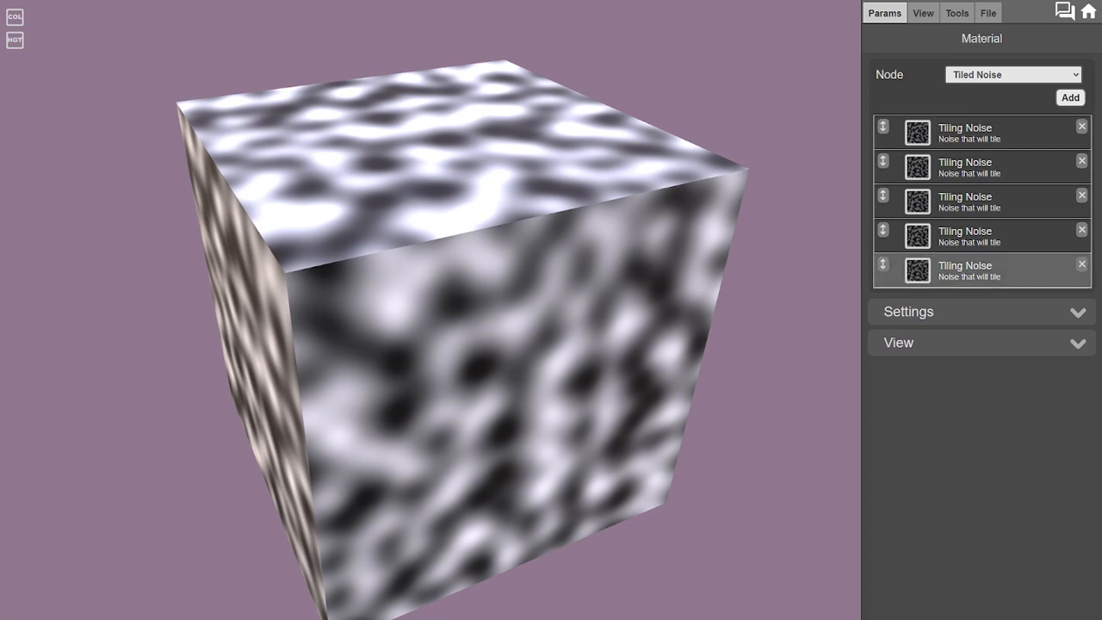
- Set the last noise layer's Scale X to 7 and Scale Y to 8
left_click(982, 270)
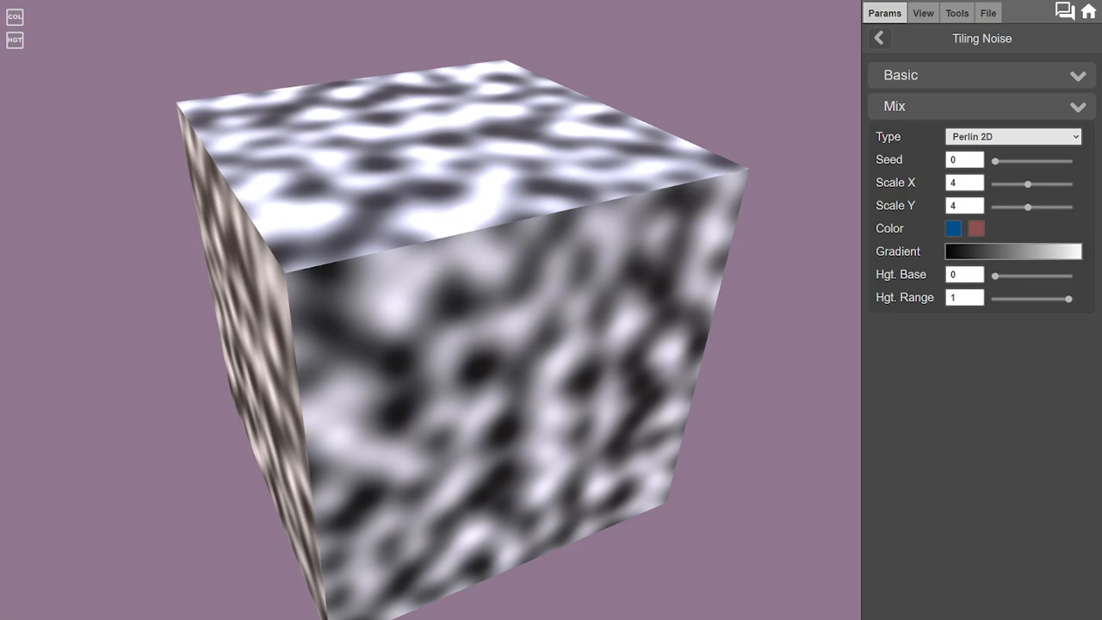
left_click_drag(1028, 183, 1049, 207)
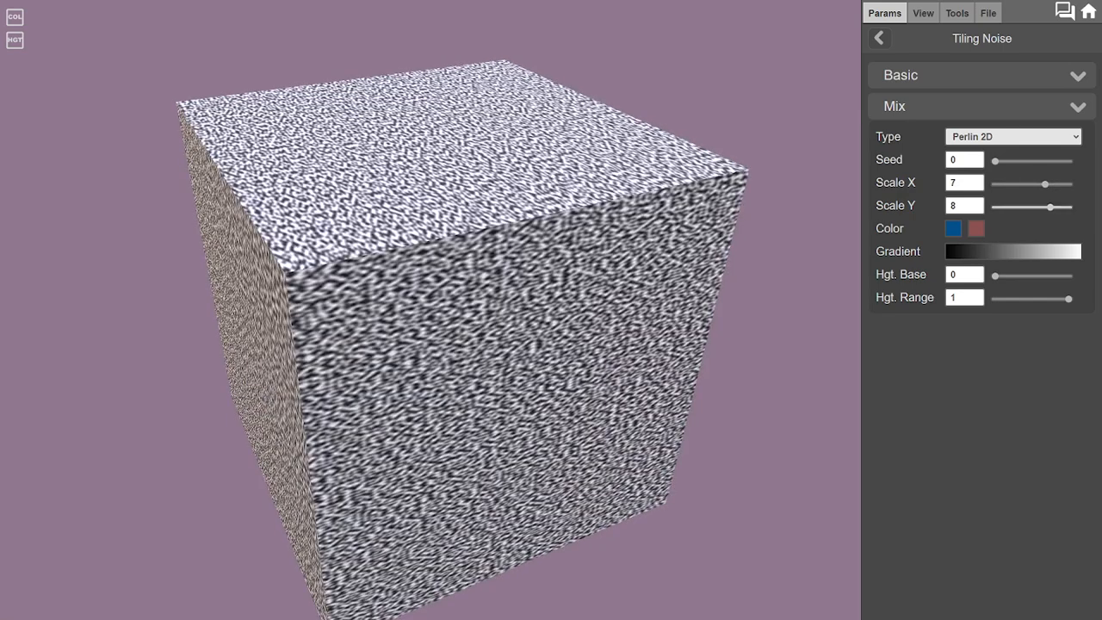
left_click_drag(463, 339, 450, 267)
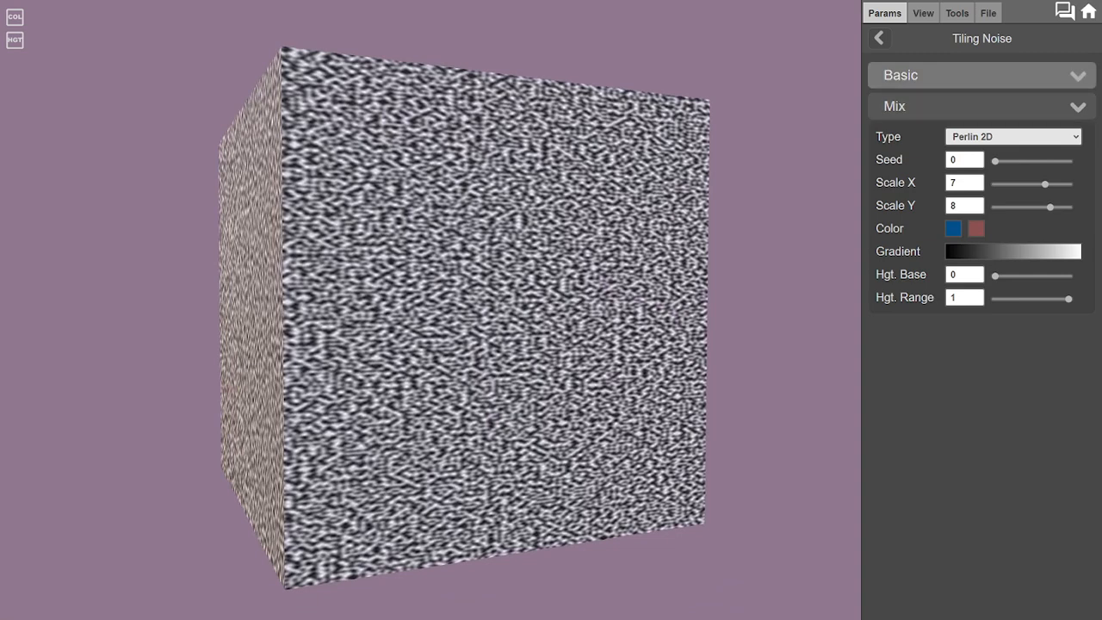
- Switch the last noise layer's Active option off and back on to compare the surface with and without it
left_click(955, 75)
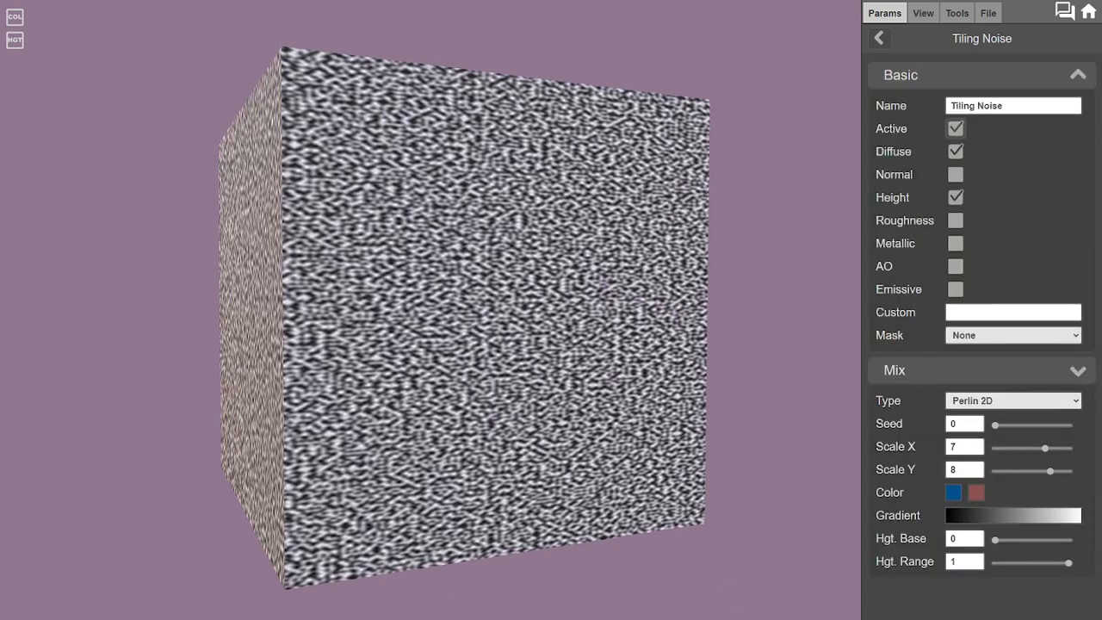
left_click(956, 129)
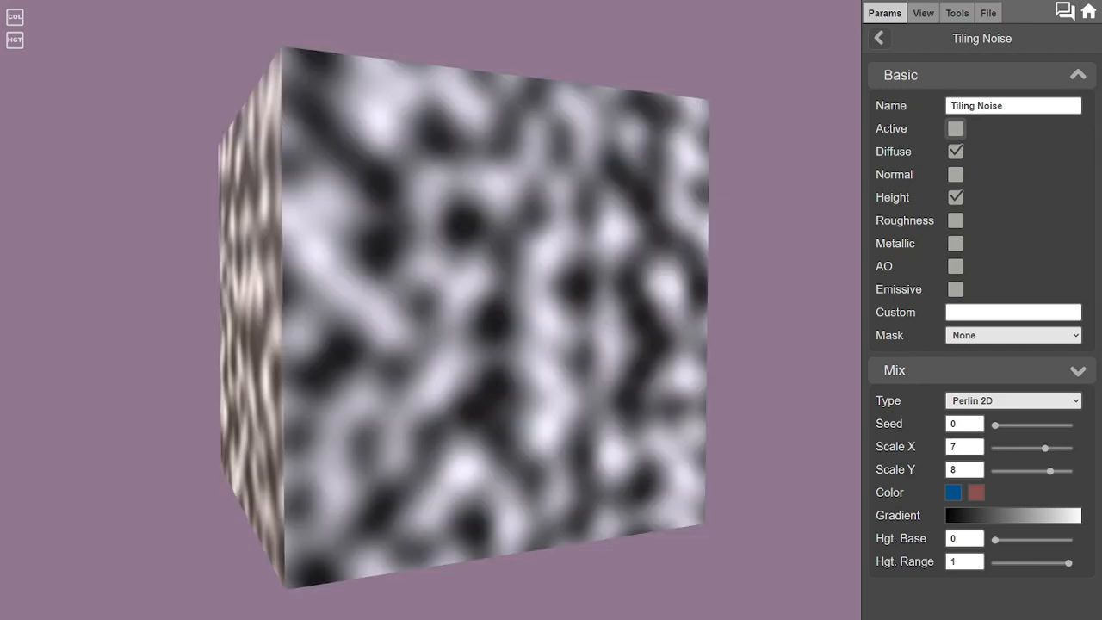
left_click(956, 128)
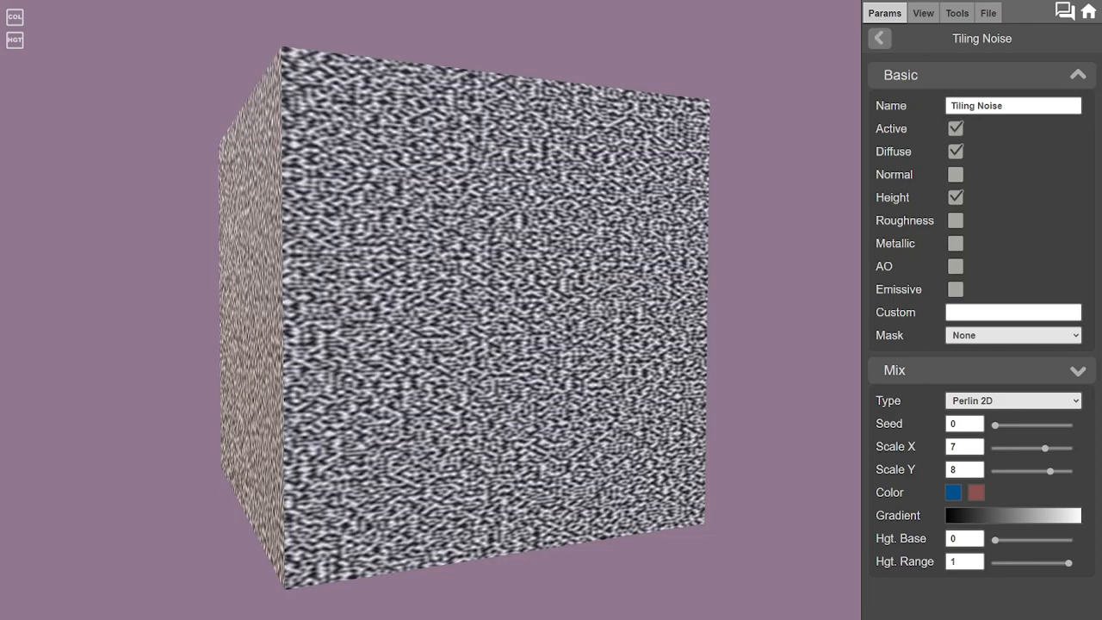
- Reopen the last noise layer and set both Scale X and Scale Y to 5
left_click(879, 38)
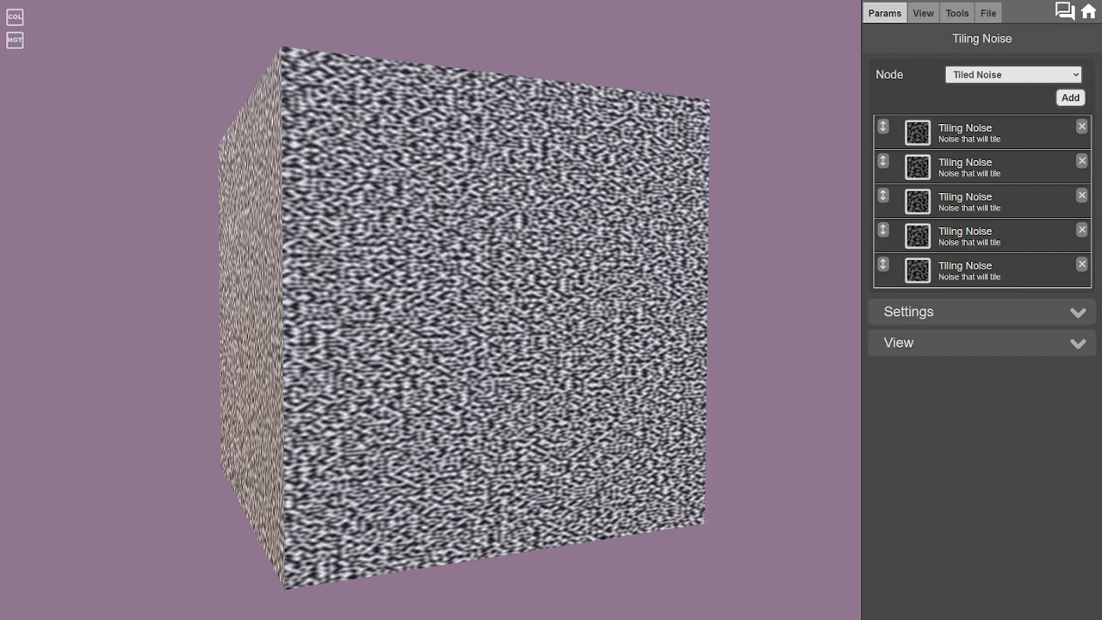
left_click_drag(465, 344, 422, 234)
left_click(956, 267)
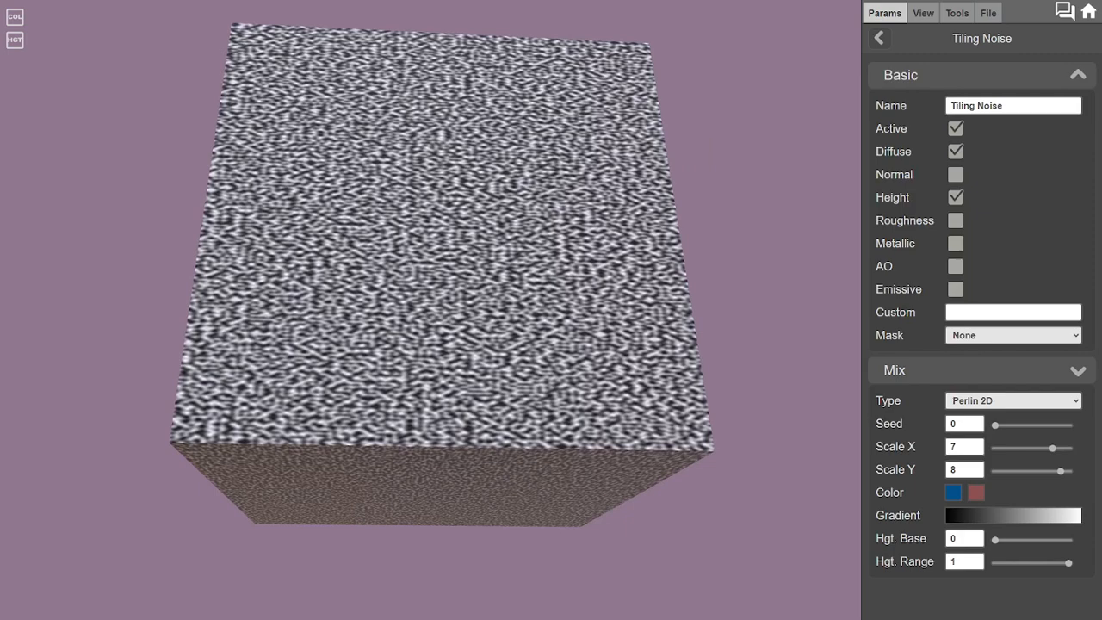
mouse_move(1052, 447)
left_mouse_down()
mouse_move(1030, 448)
mouse_move(1040, 471)
mouse_move(1031, 471)
left_mouse_up()
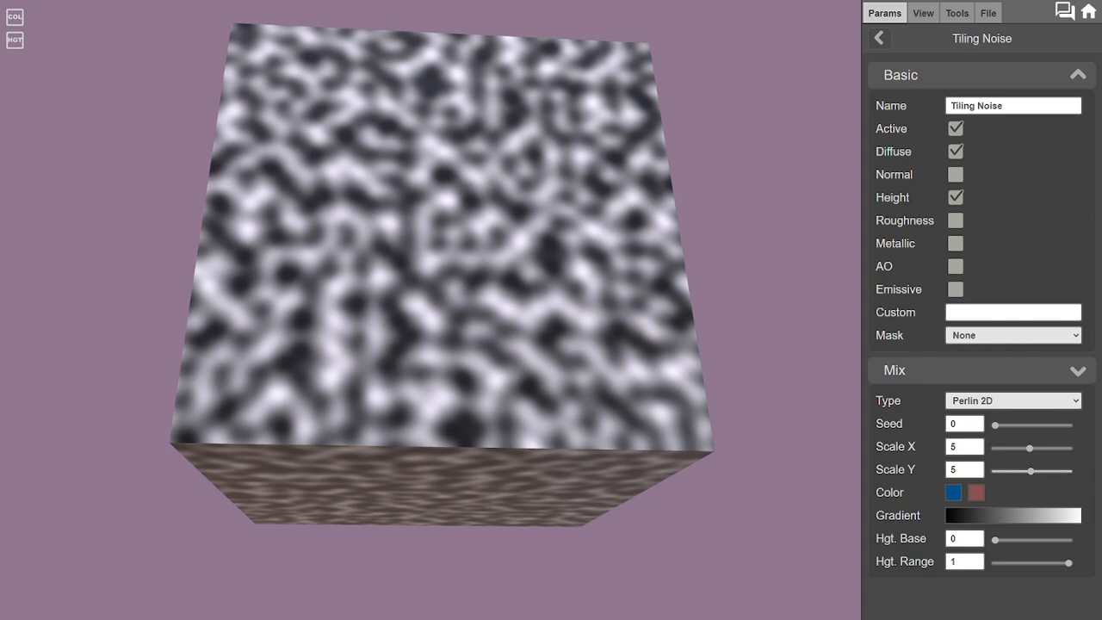
left_click_drag(430, 258, 503, 291)
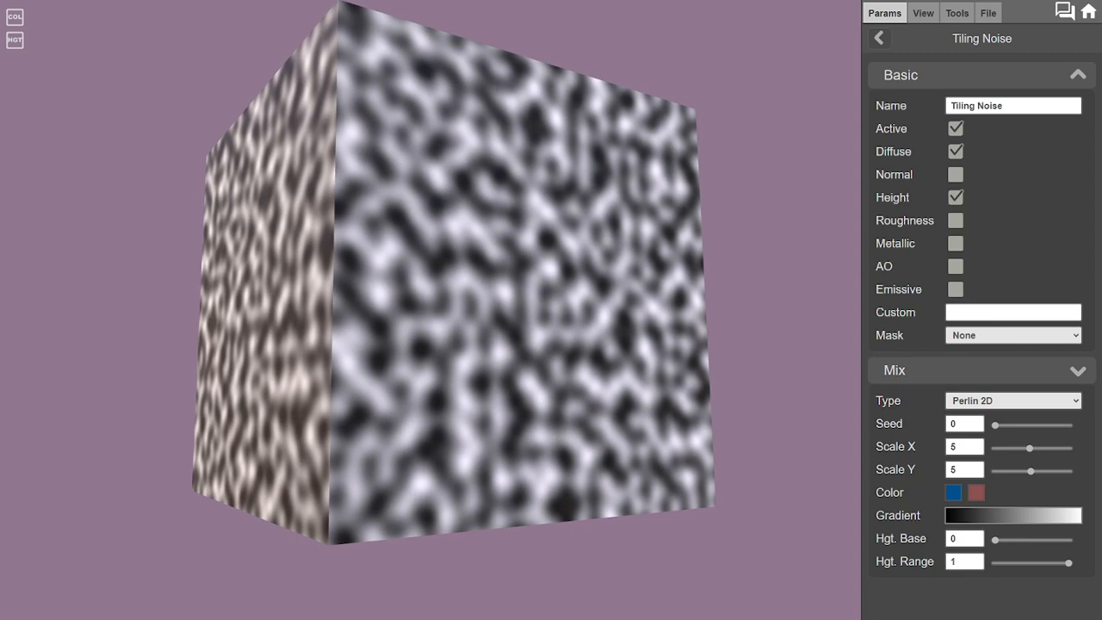
- Load wood3.png from the reference_images folder into the last noise layer's gradient editor and apply a gradient sampled from it
left_click(1012, 515)
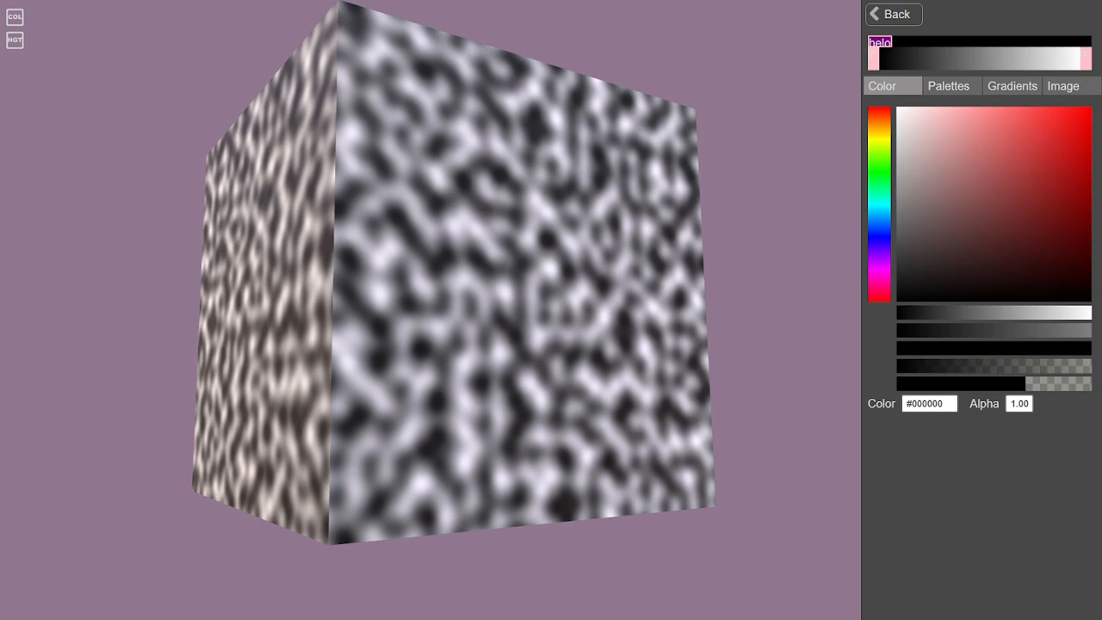
left_click_drag(0, 147, 198, 150)
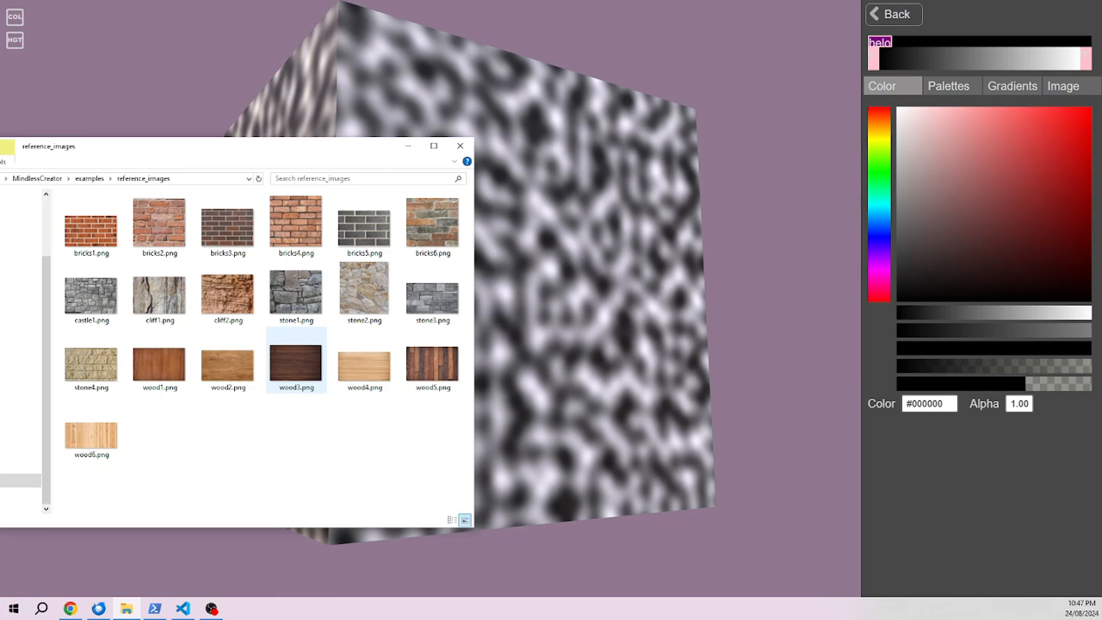
left_click(295, 361)
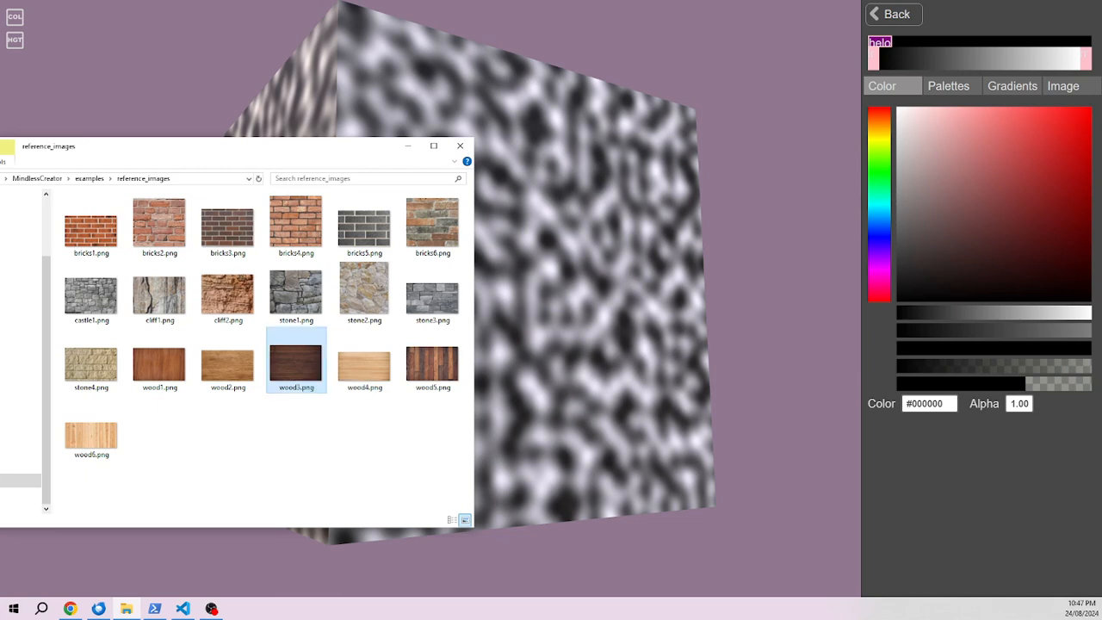
left_click(1064, 85)
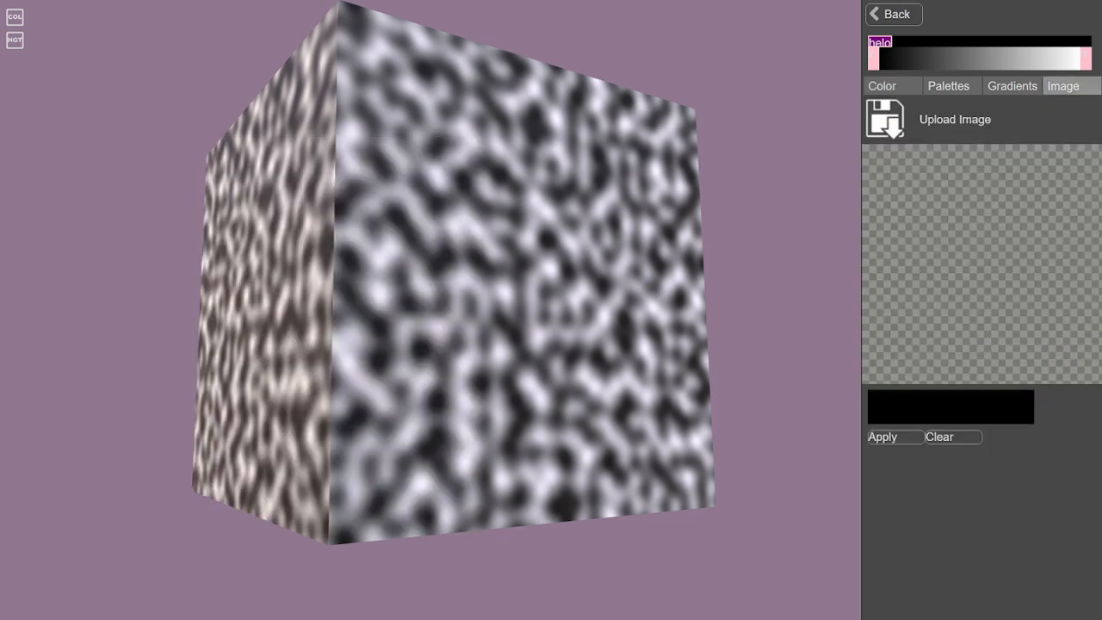
key("alt+Tab")
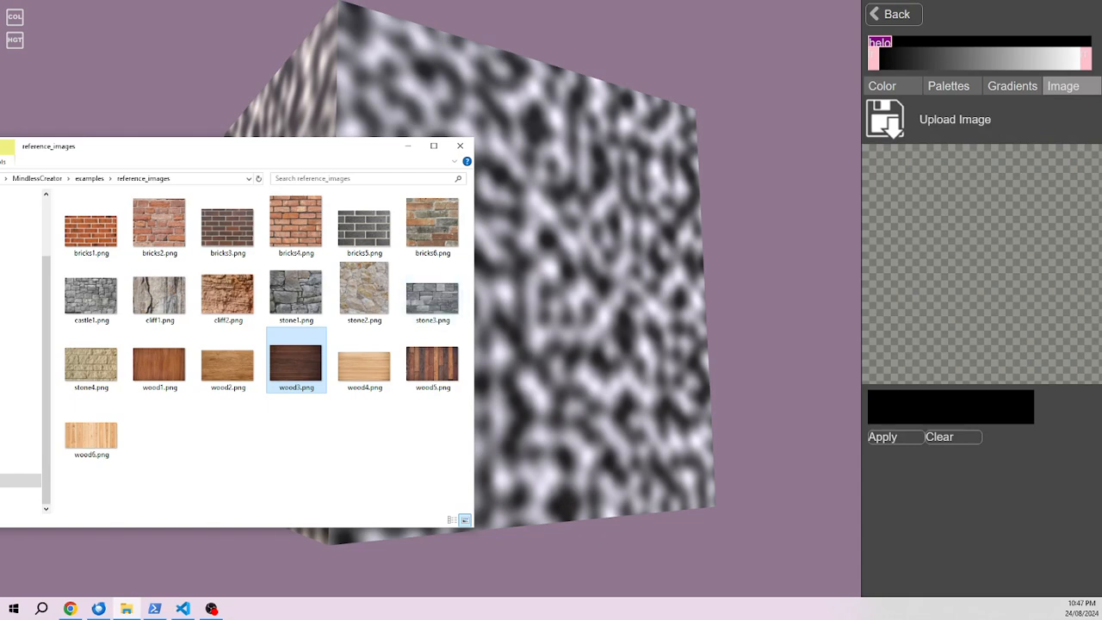
left_click_drag(295, 362, 990, 232)
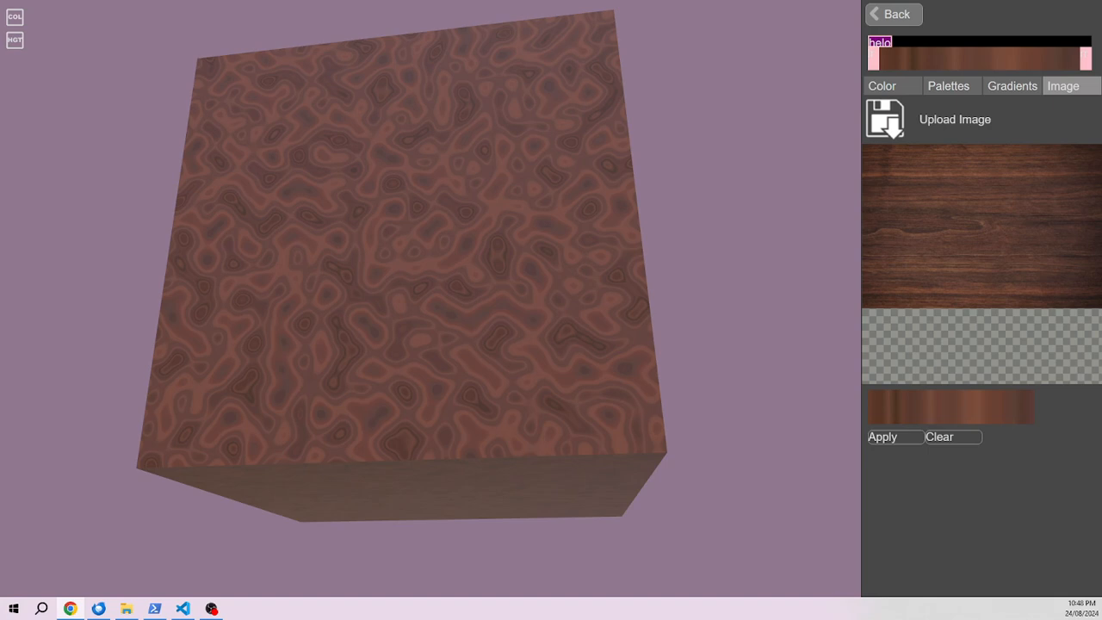
left_click(894, 14)
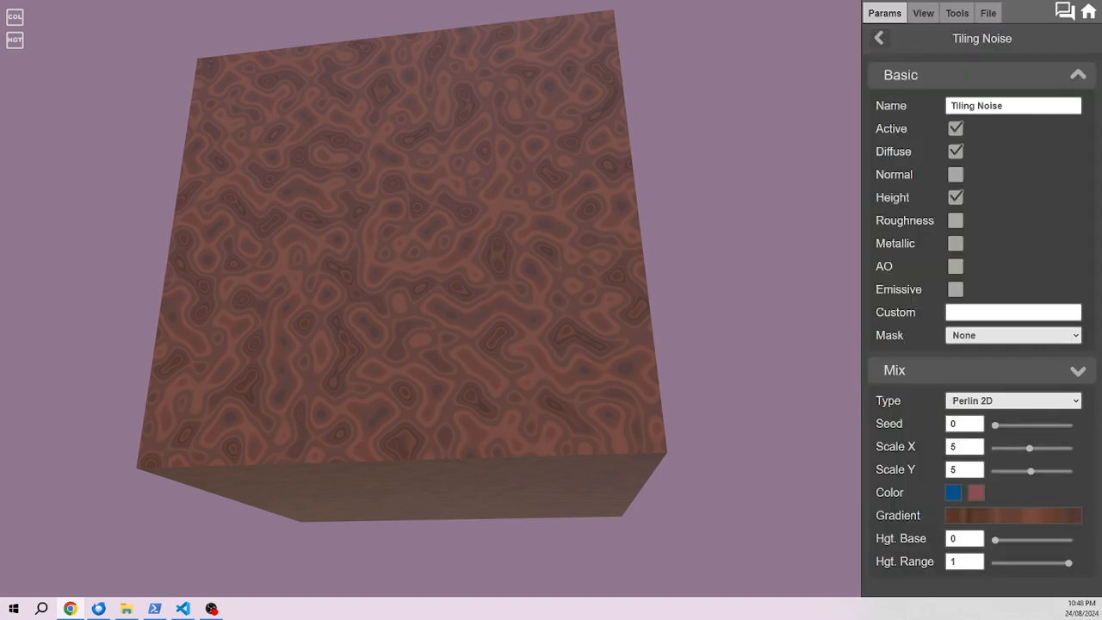
- Stretch the wood-coloured noise into a grain with Scale X 2 and Scale Y 8
mouse_move(1030, 471)
left_mouse_down()
mouse_move(1053, 471)
mouse_move(1013, 447)
left_mouse_up()
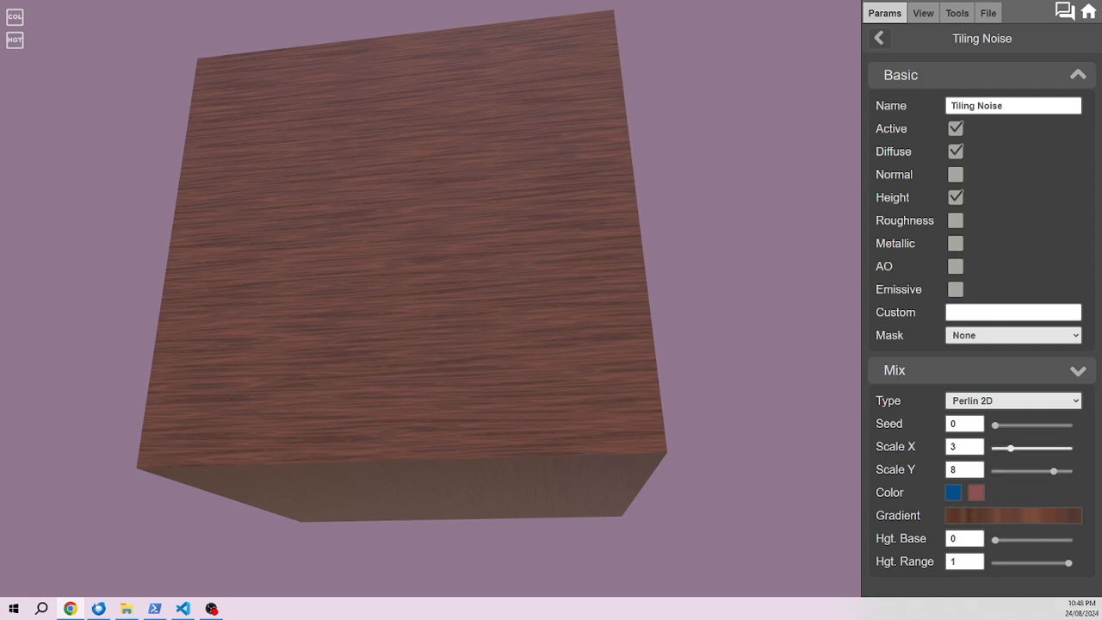
left_click_drag(1011, 448, 1002, 448)
- Examine the wood grain on the cube's faces up close and from several angles
left_click_drag(551, 310, 551, 361)
left_click_drag(430, 310, 430, 254)
scroll(430, 310, "up", 3)
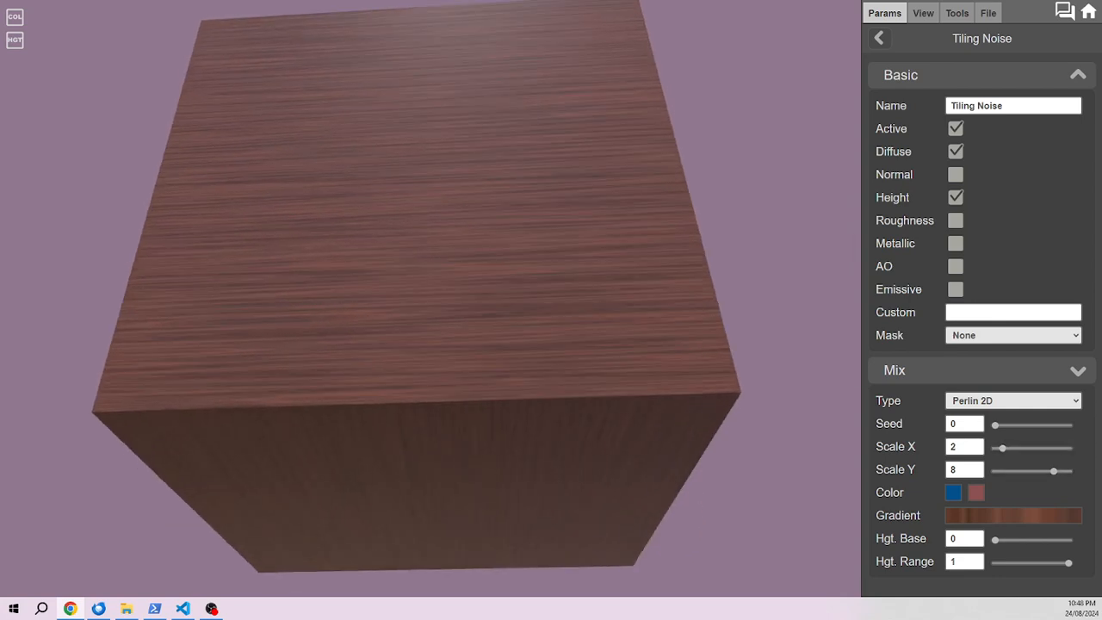
left_click_drag(431, 310, 430, 344)
scroll(430, 310, "up", 2)
scroll(431, 310, "up", 2)
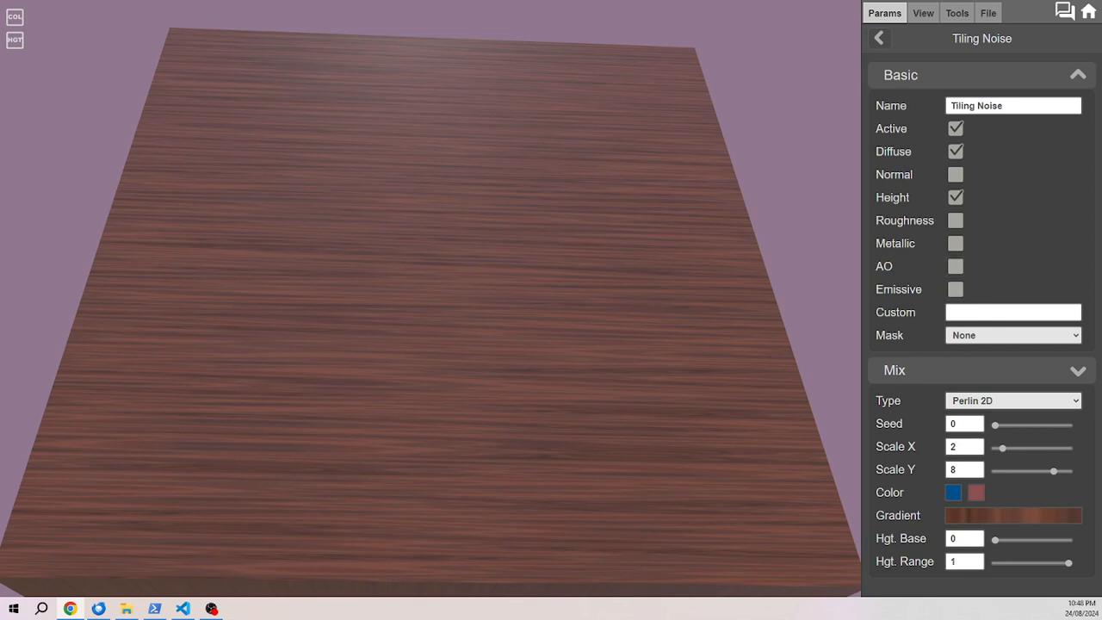
left_click_drag(431, 310, 430, 271)
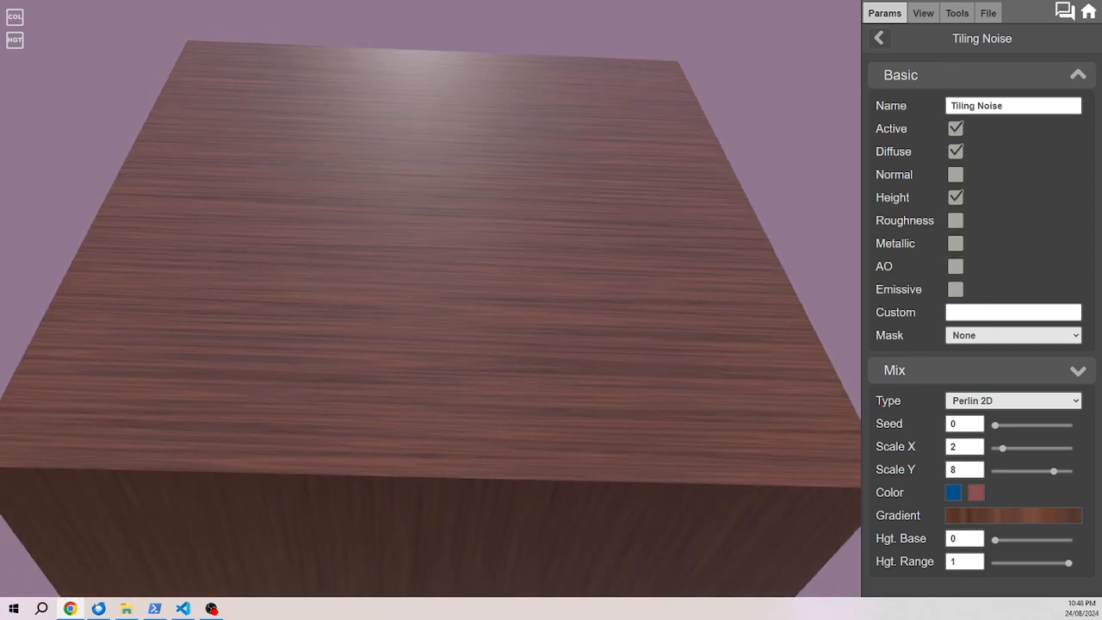
left_click_drag(430, 310, 439, 317)
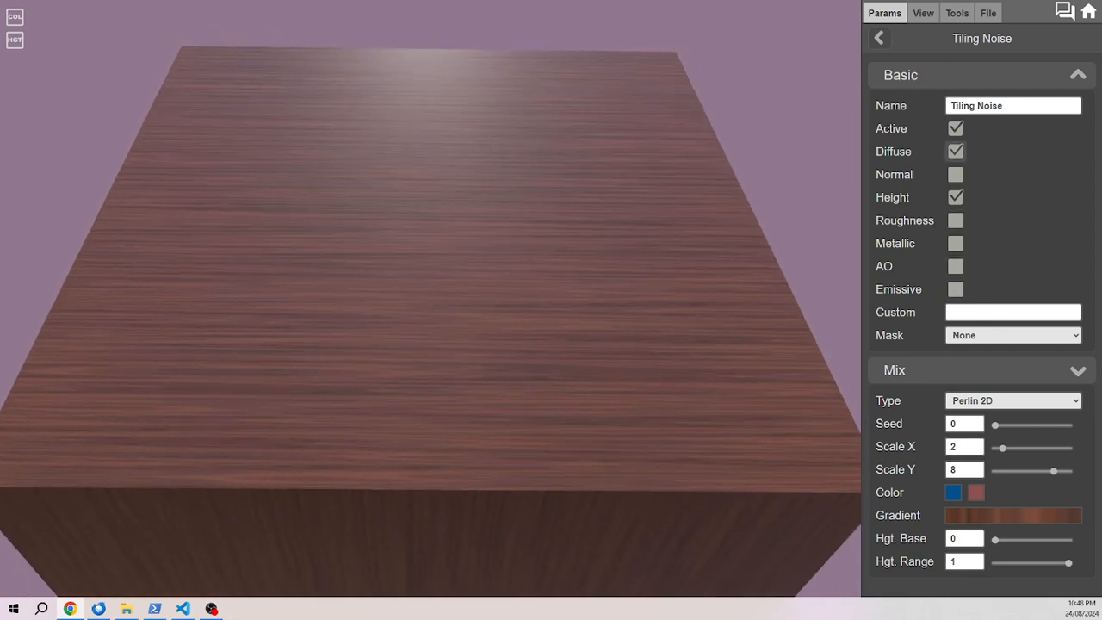
- Turn off the Height output of the wood-coloured noise layer and deactivate the layer
left_click(956, 197)
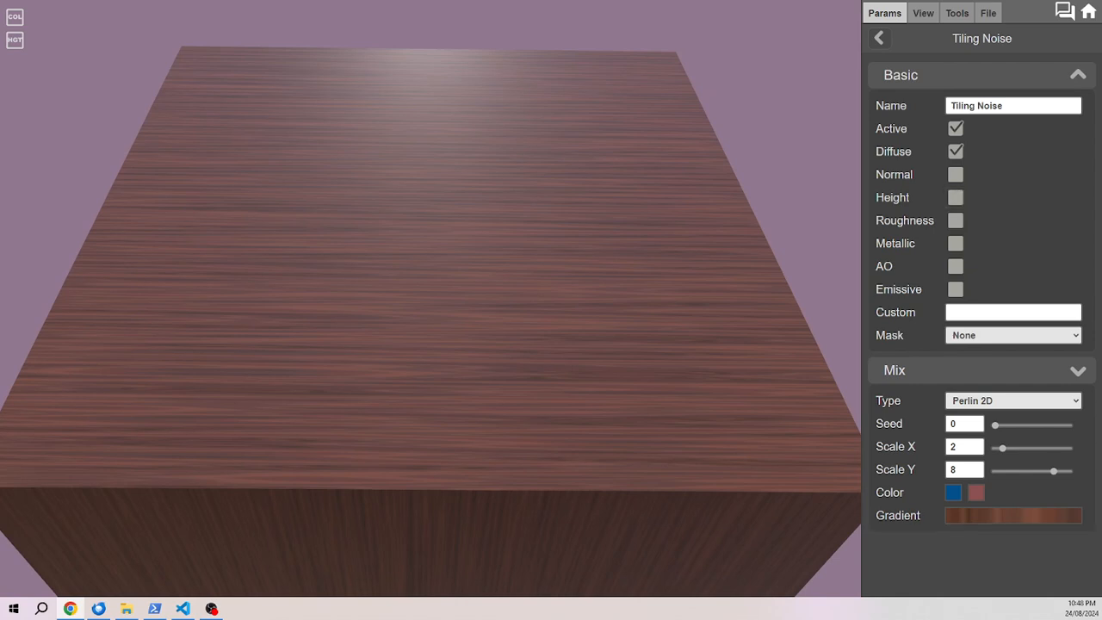
left_click(879, 38)
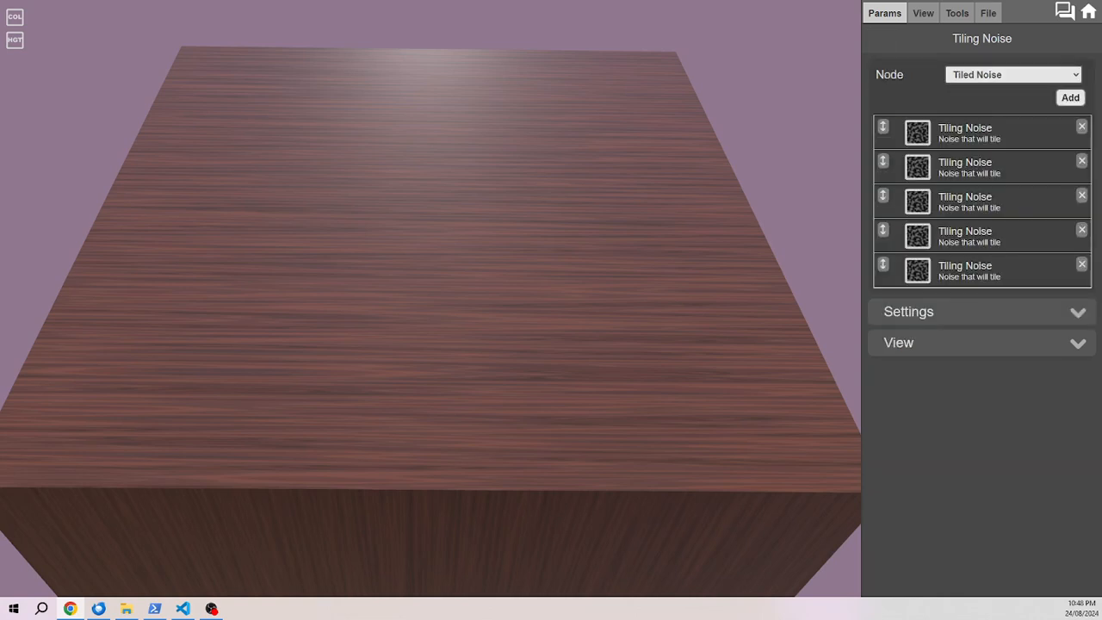
left_click(975, 231)
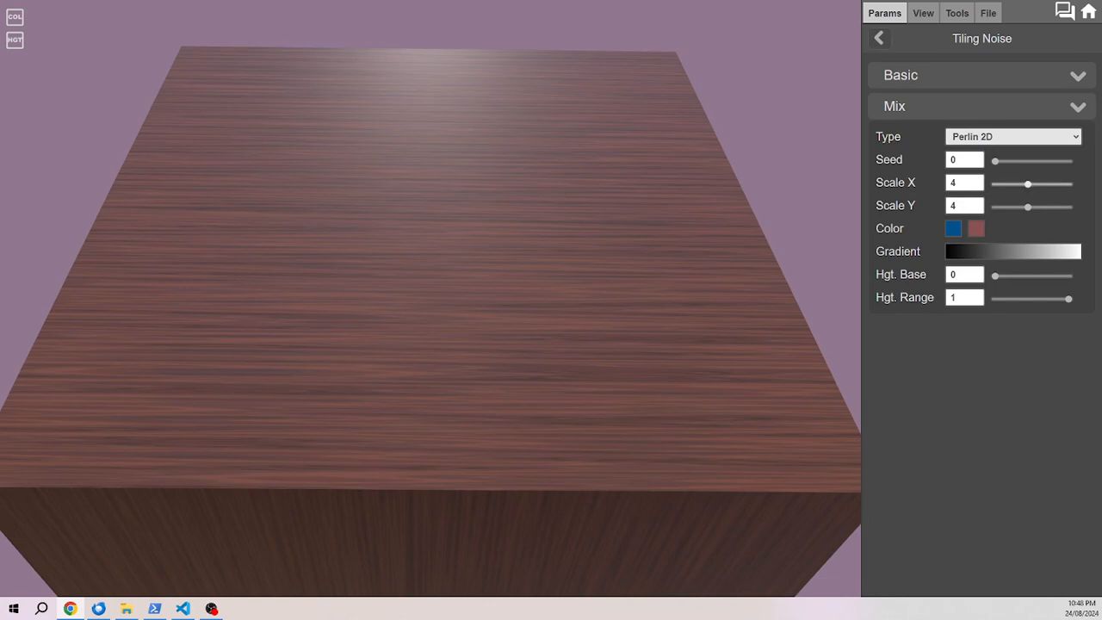
left_click(878, 38)
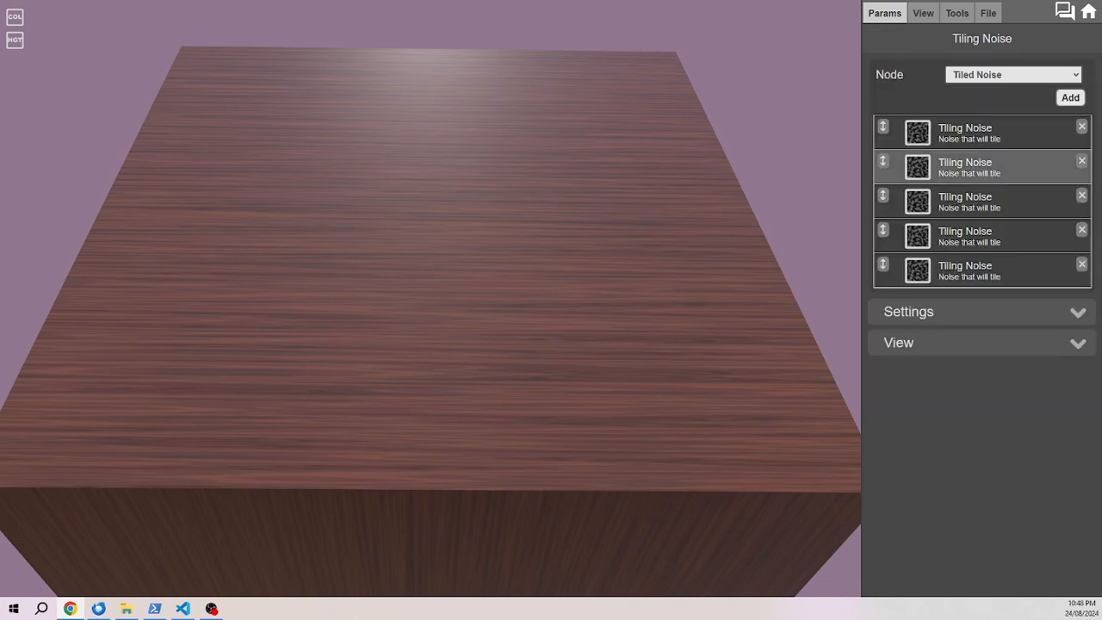
left_click(981, 268)
left_click(955, 129)
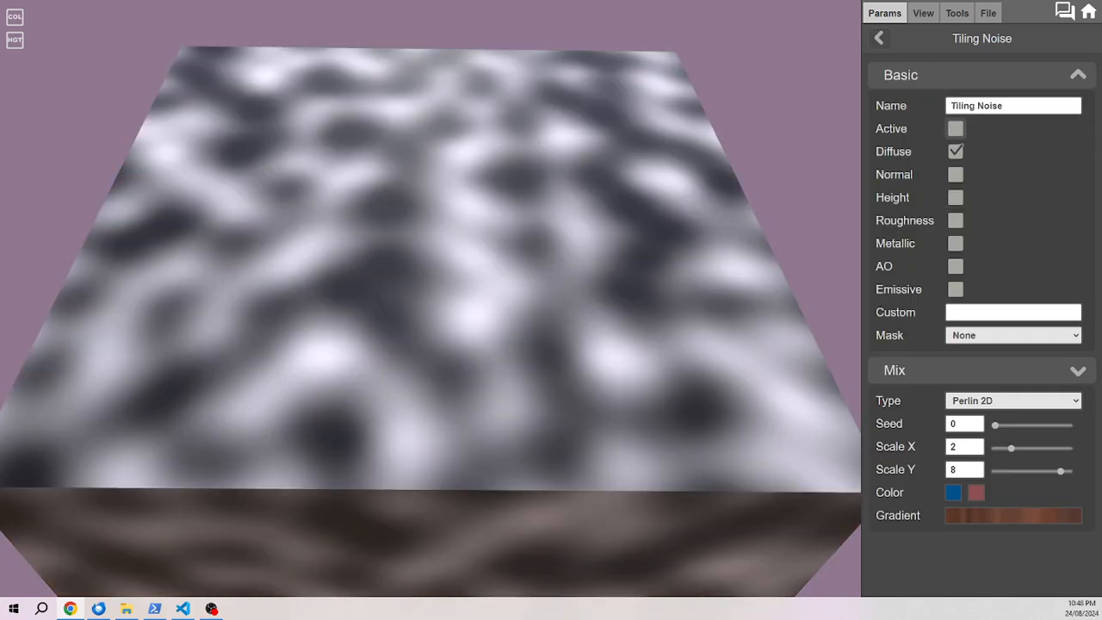
- Set the fourth noise layer's Scale X to 3 and Scale Y to 8
left_click(878, 38)
left_click(981, 235)
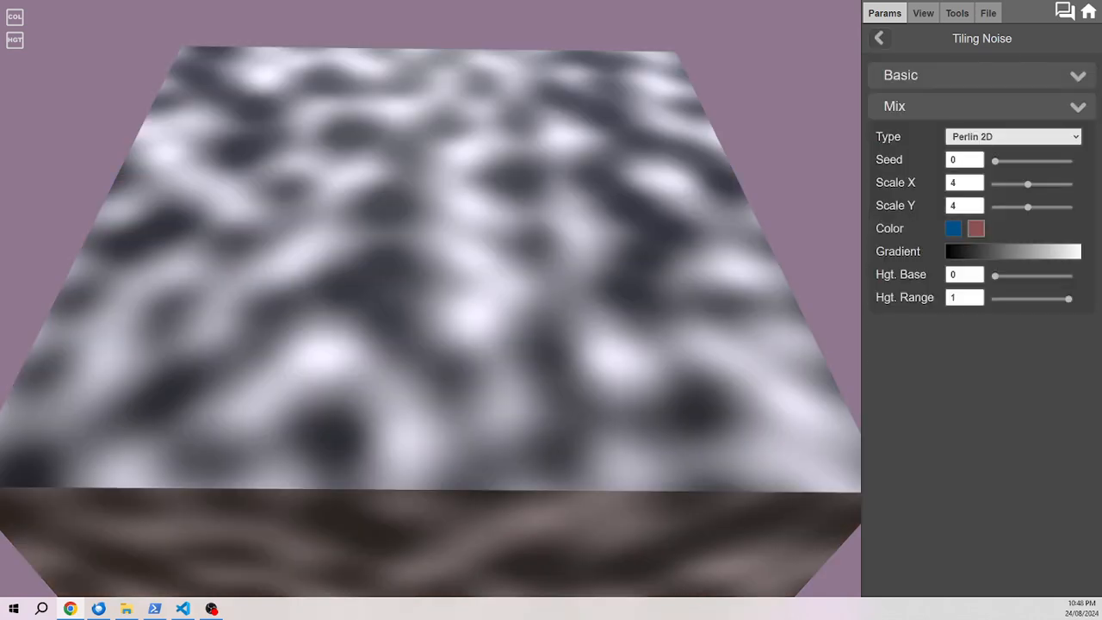
mouse_move(1027, 207)
left_mouse_down()
mouse_move(1053, 207)
mouse_move(1014, 183)
left_mouse_up()
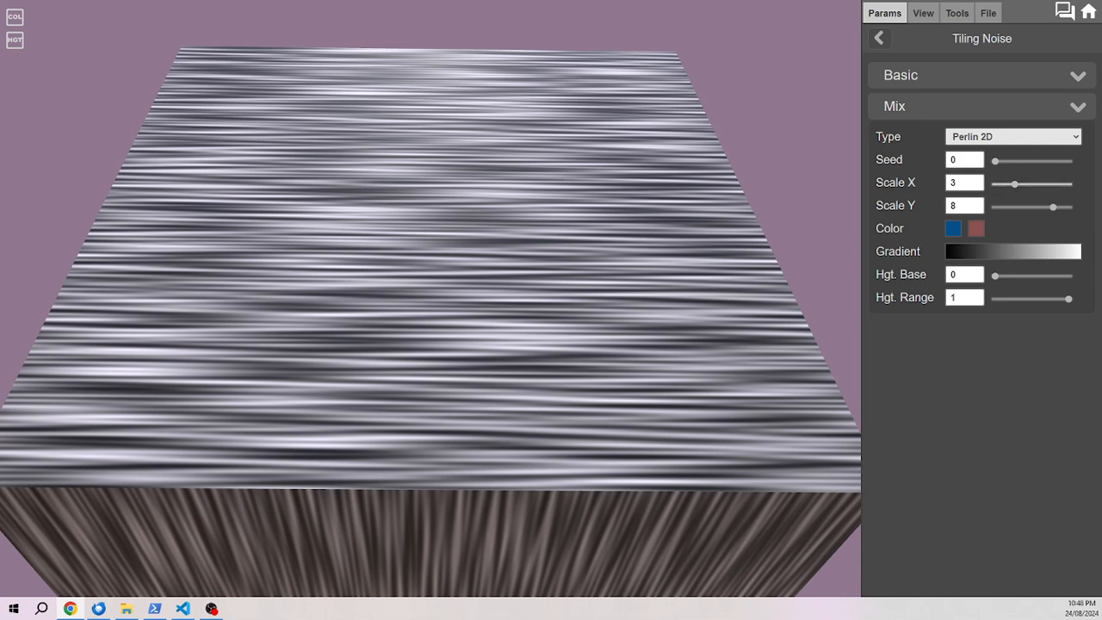
- Turn off the Diffuse output of the fourth noise layer and preview the colour map
left_click(879, 38)
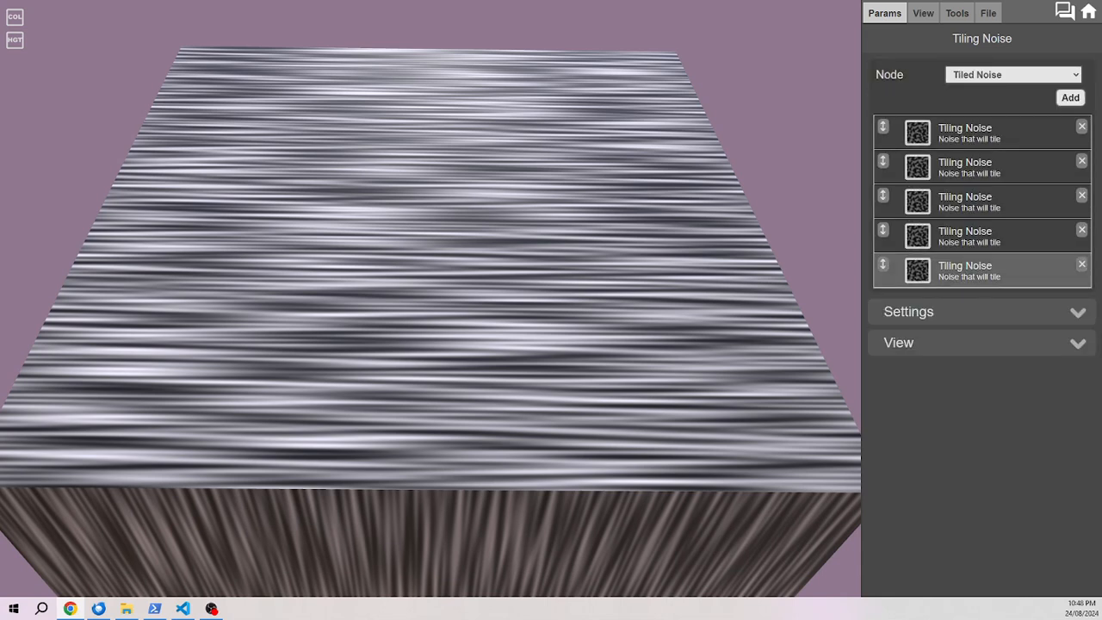
left_click(981, 235)
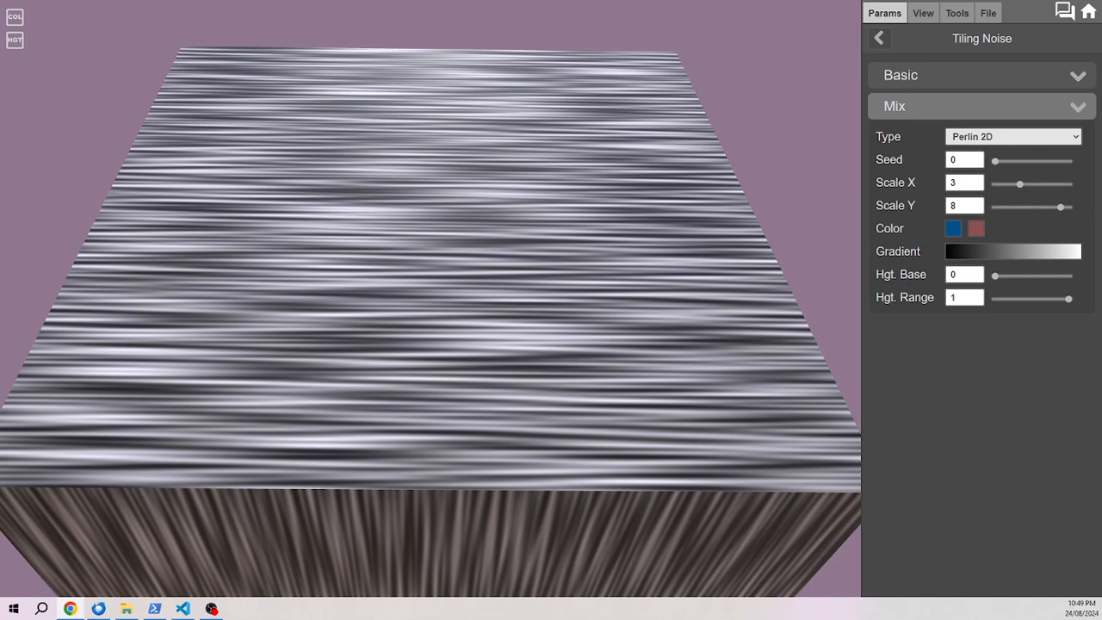
left_click(982, 74)
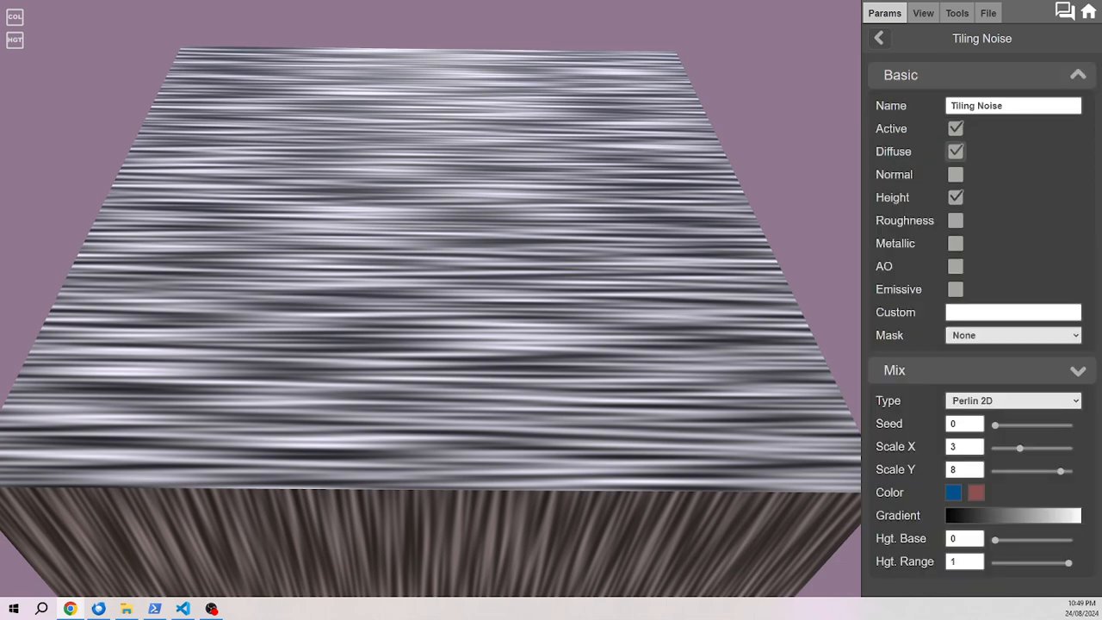
left_click(956, 151)
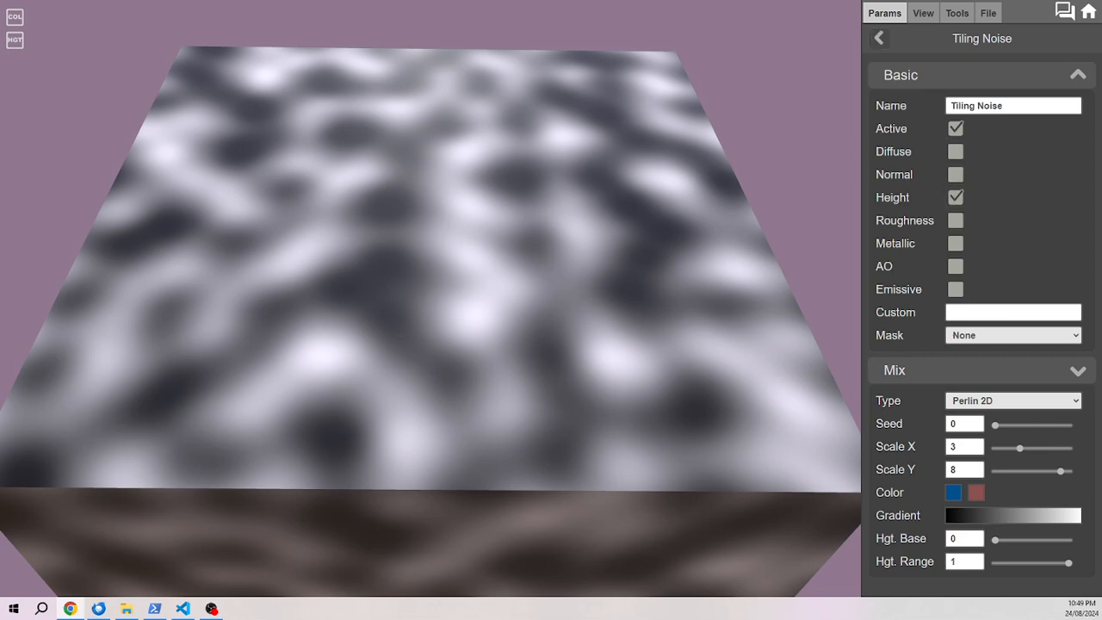
left_click(879, 38)
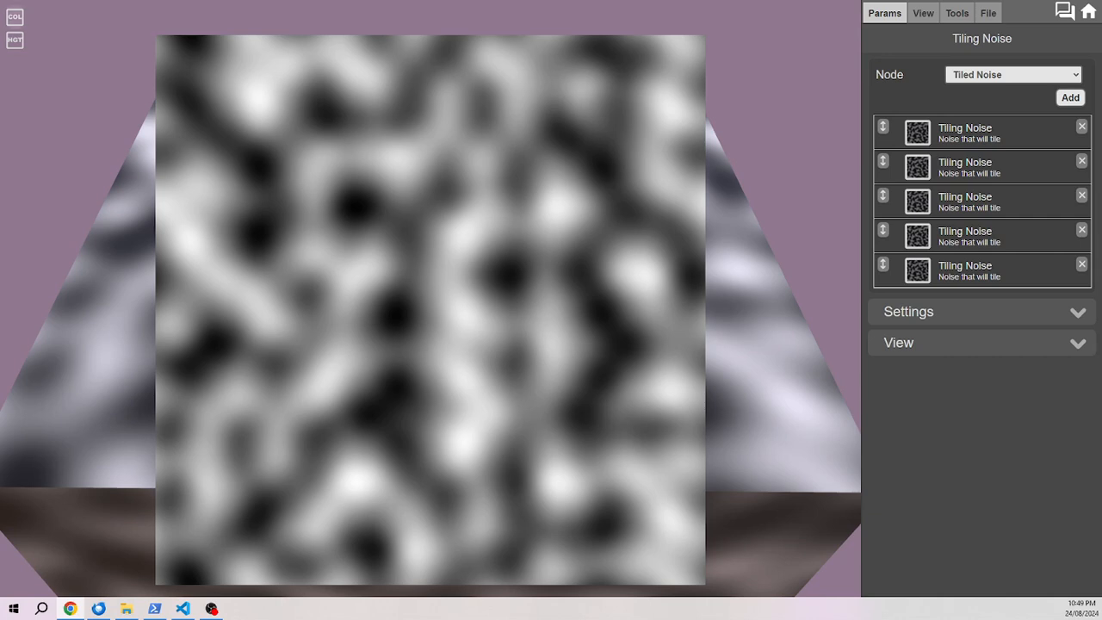
left_click(15, 17)
left_click_drag(430, 258, 435, 361)
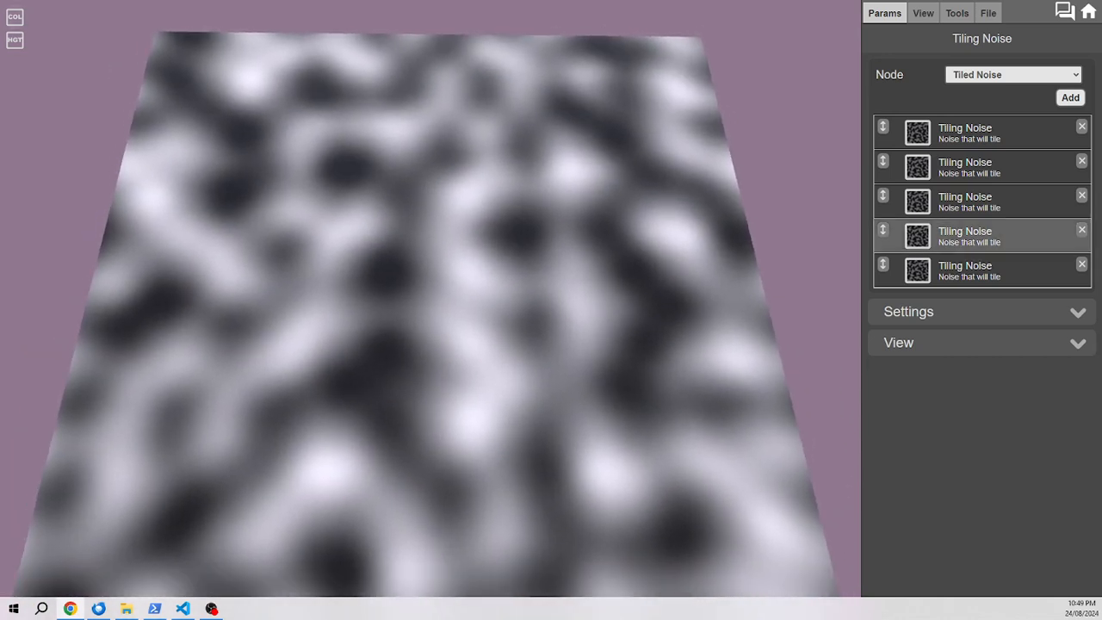
- Reactivate the wood-coloured noise layer and preview the material's colour and height maps
left_click(956, 264)
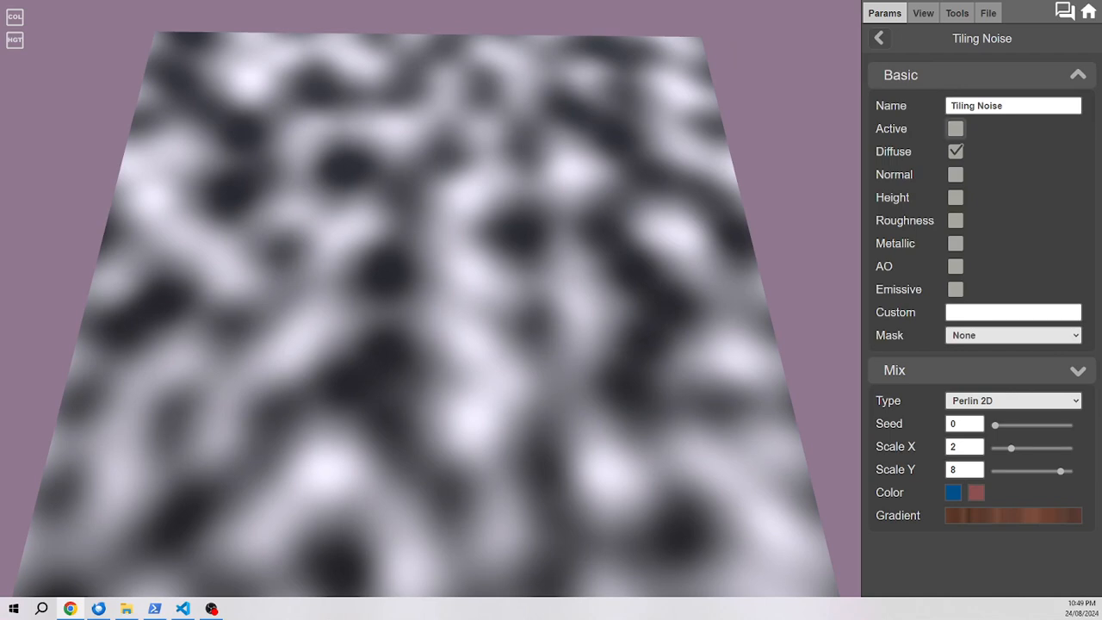
left_click(955, 129)
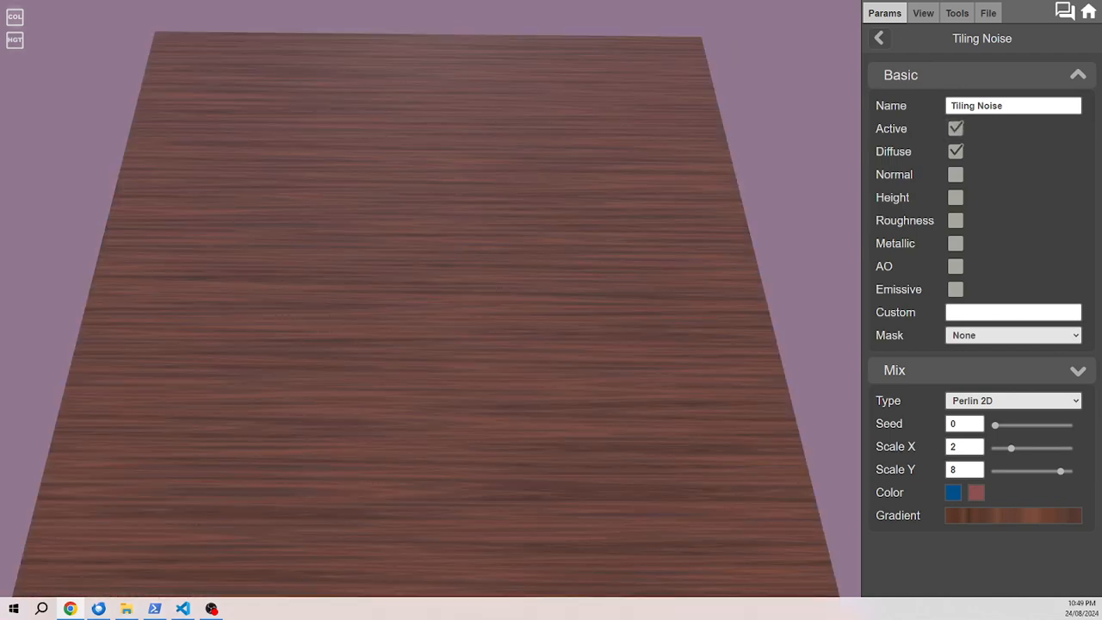
left_click(14, 17)
left_click(14, 39)
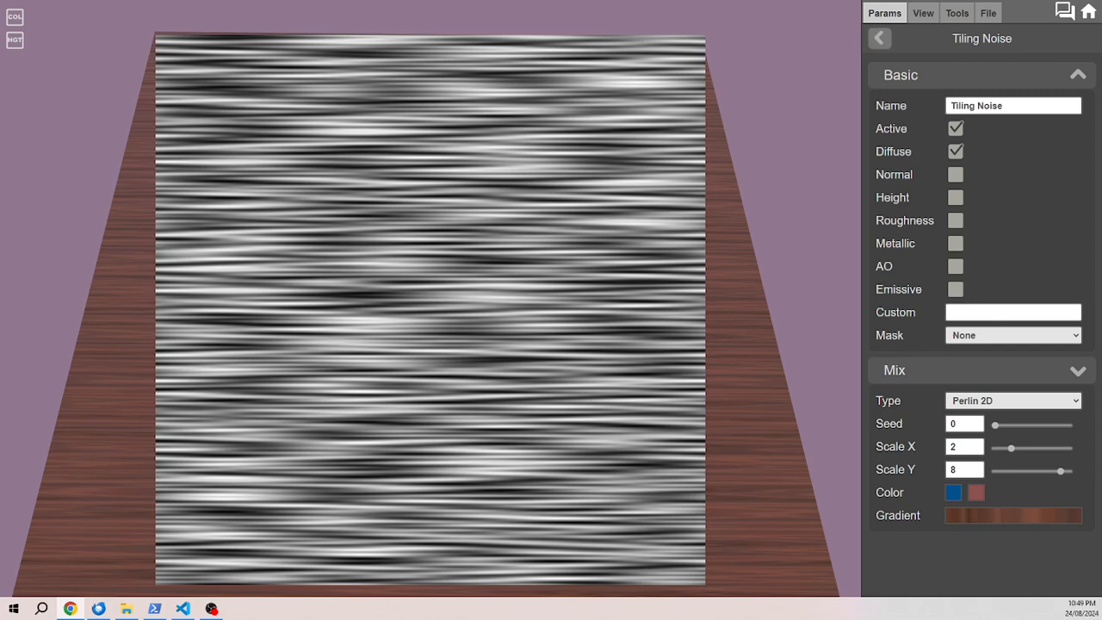
left_click(15, 39)
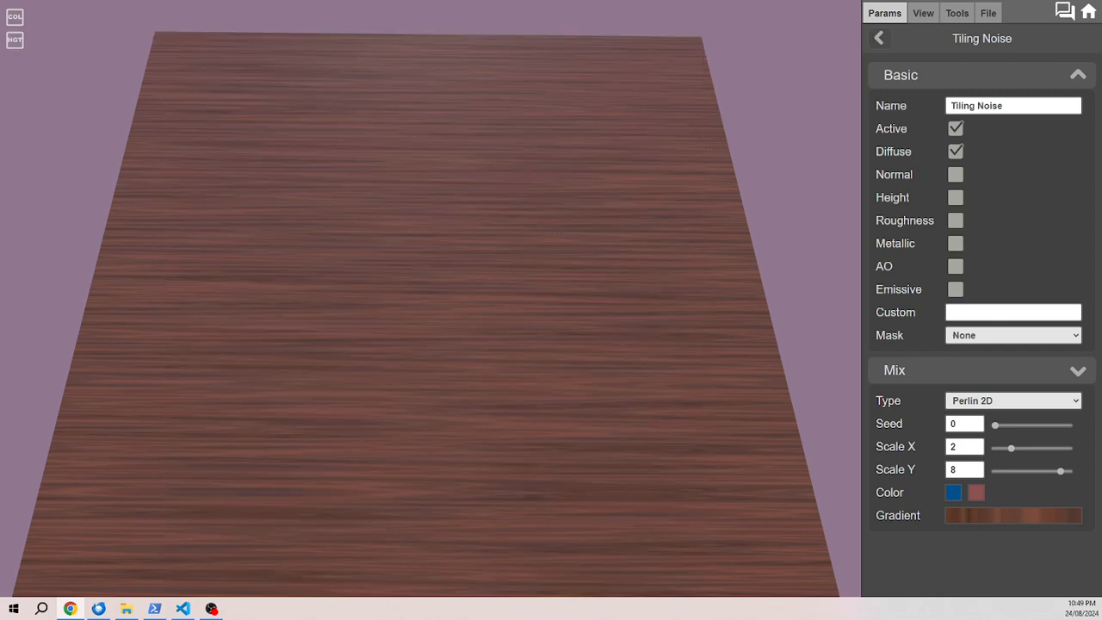
- Delete the first two noise layers from the node stack
left_click(879, 38)
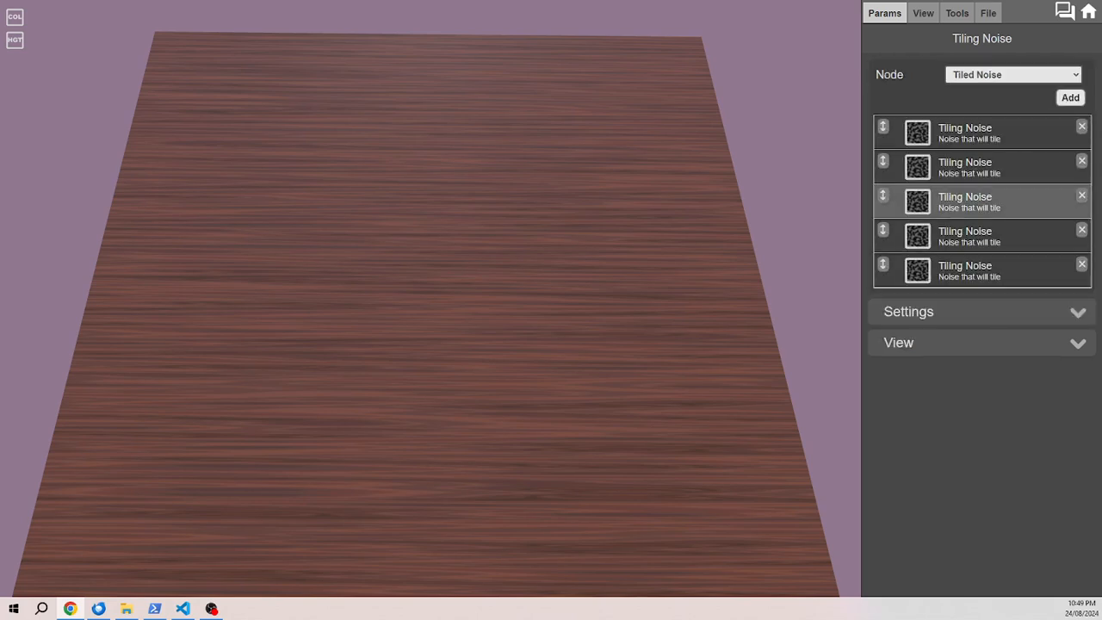
left_click(1081, 127)
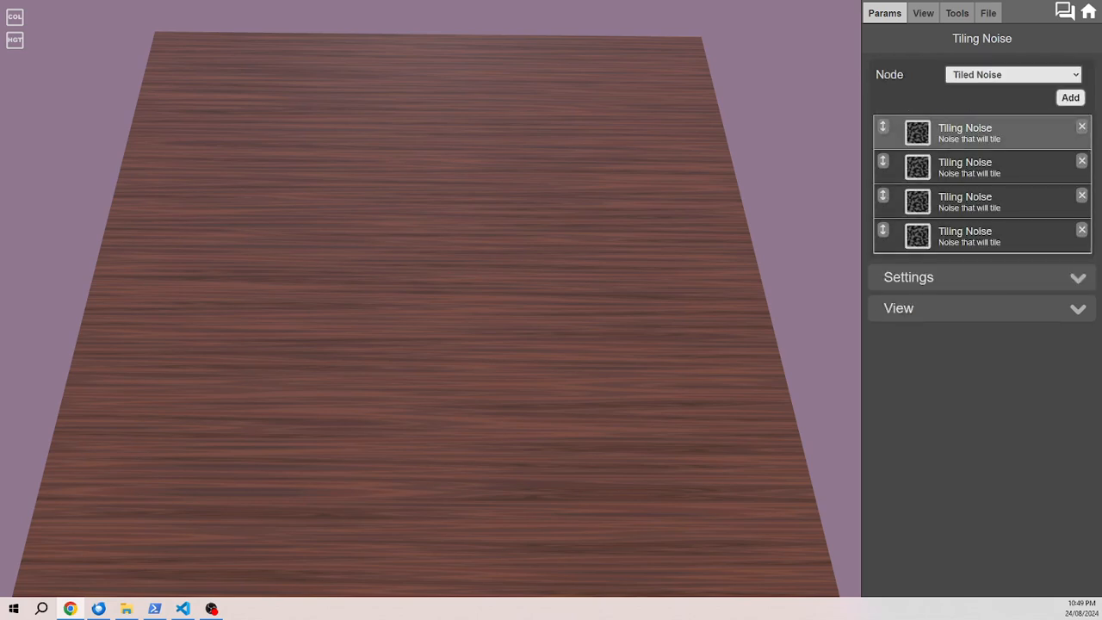
left_click(1081, 127)
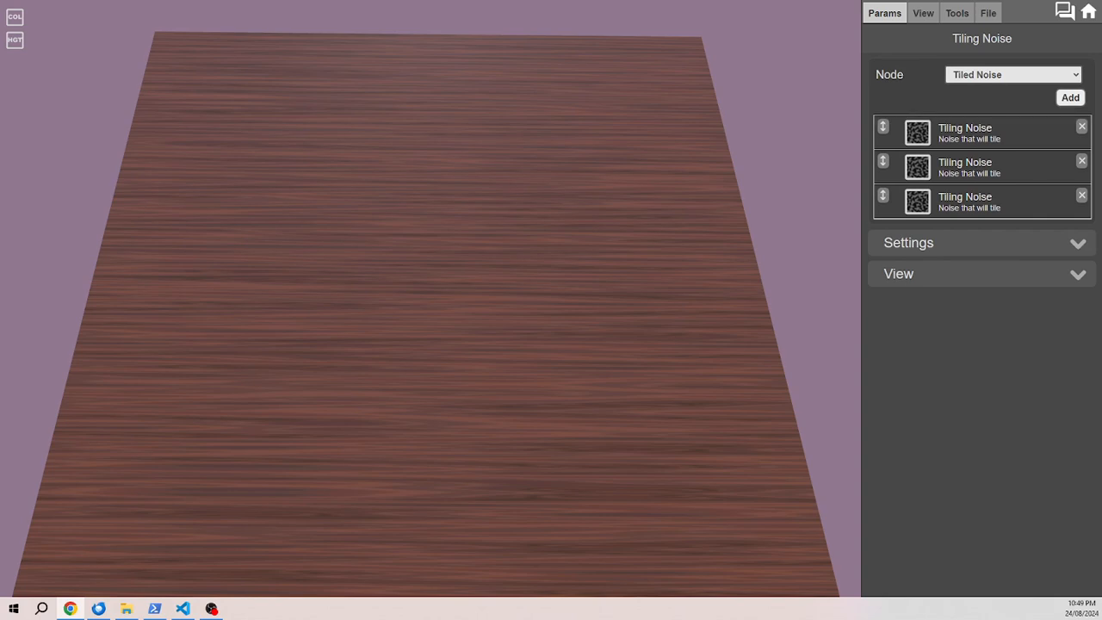
- Add a "Normal, AO from heights" node to the end of the layer stack
left_click(1012, 74)
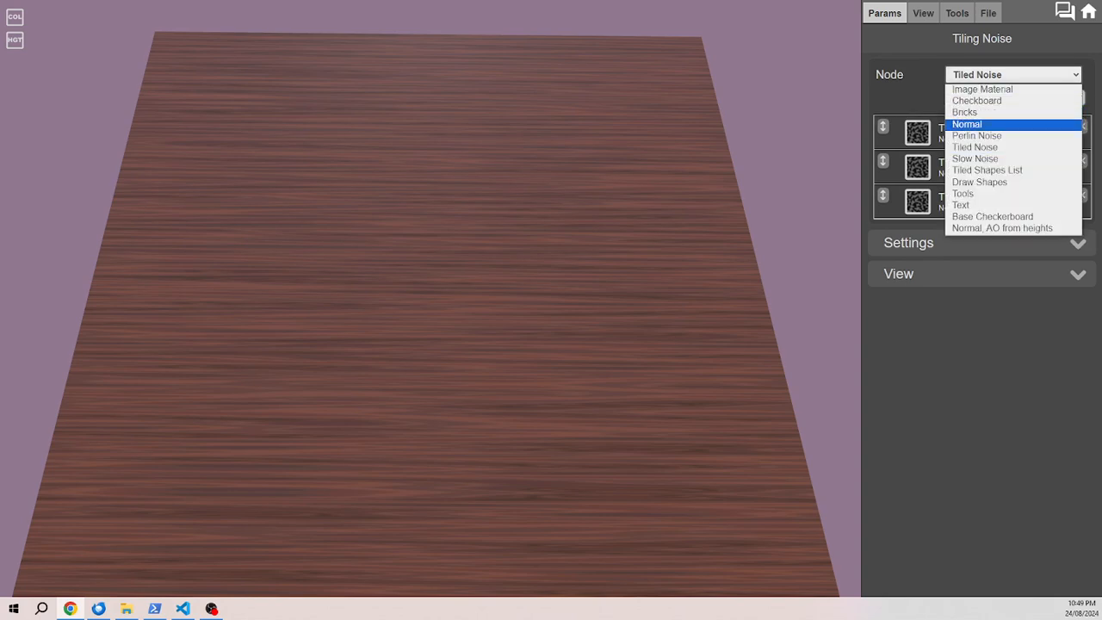
key("Return")
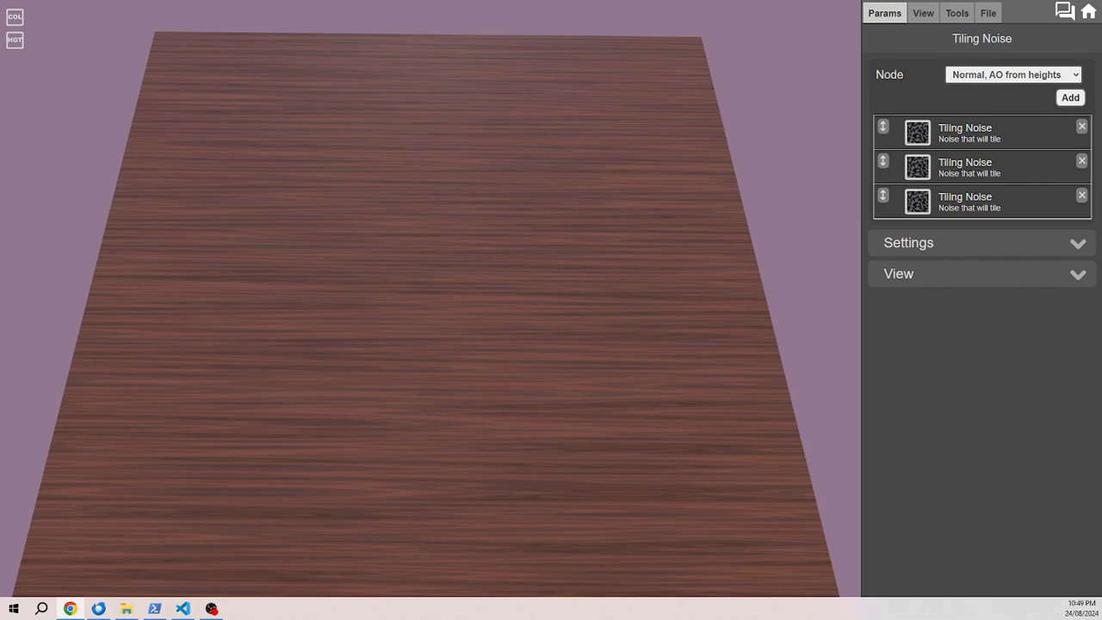
left_click(1069, 97)
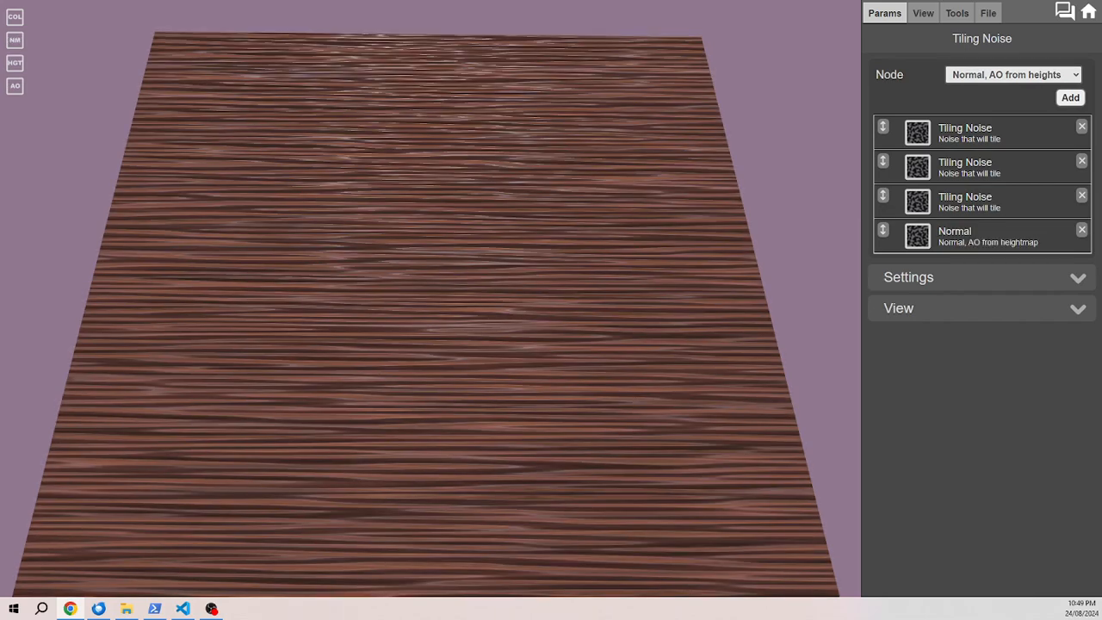
- Adjust the Normal node's relief to Strength about 0.205, Height 0.155 and Level 7.564
left_click_drag(430, 309, 452, 282)
left_click(982, 235)
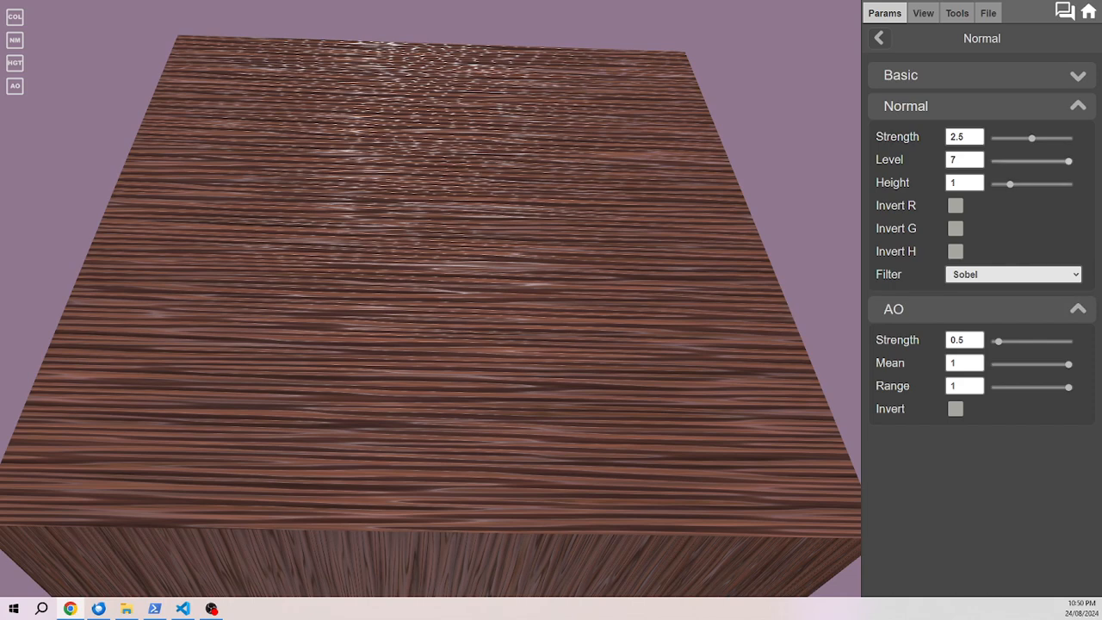
left_click_drag(1032, 138, 1020, 138)
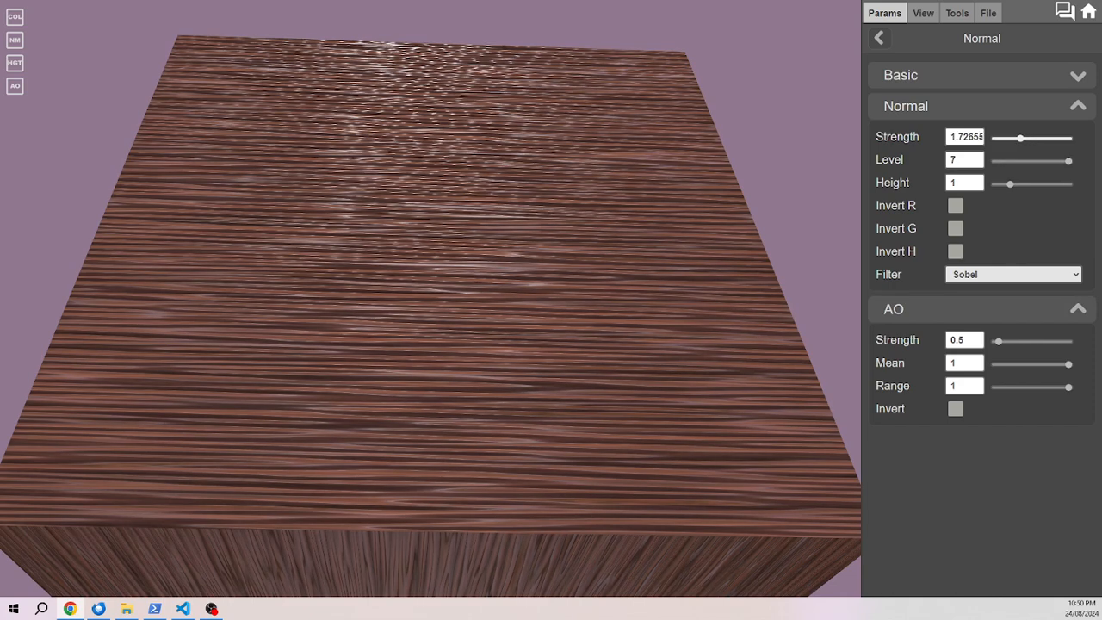
left_click_drag(1009, 183, 995, 184)
left_click_drag(1020, 138, 997, 137)
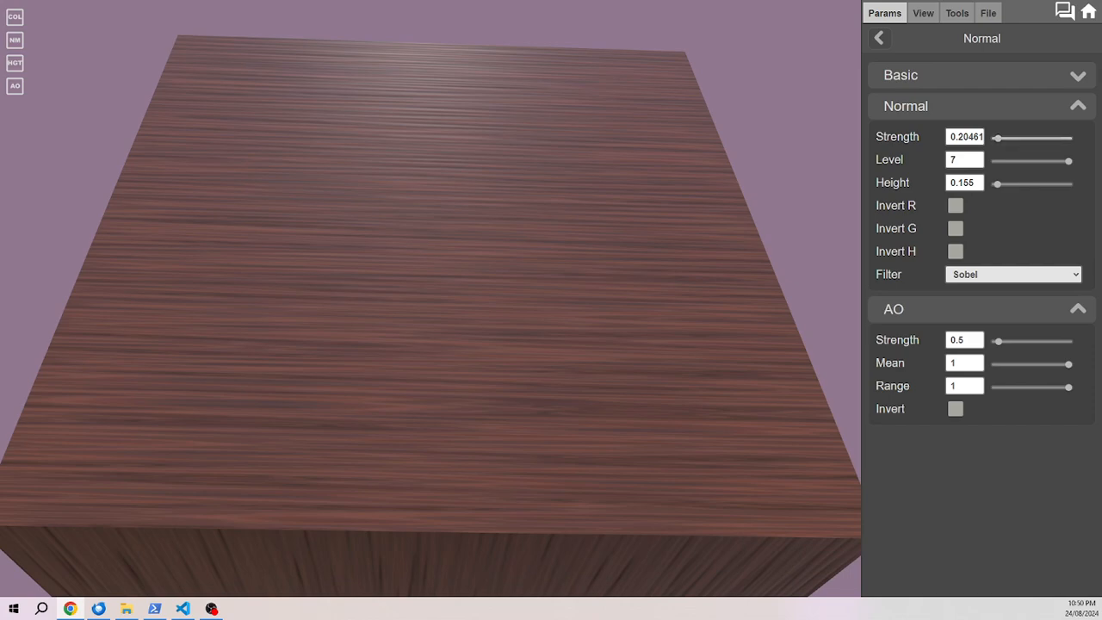
left_click_drag(430, 344, 466, 311)
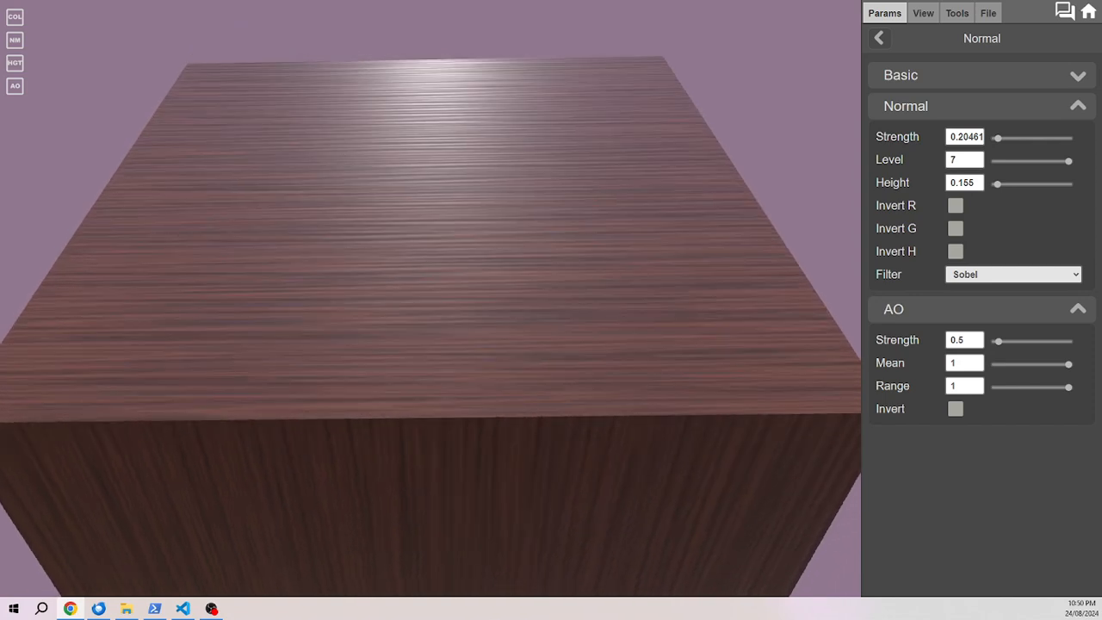
left_click_drag(1069, 161, 1038, 161)
left_click_drag(602, 284, 584, 343)
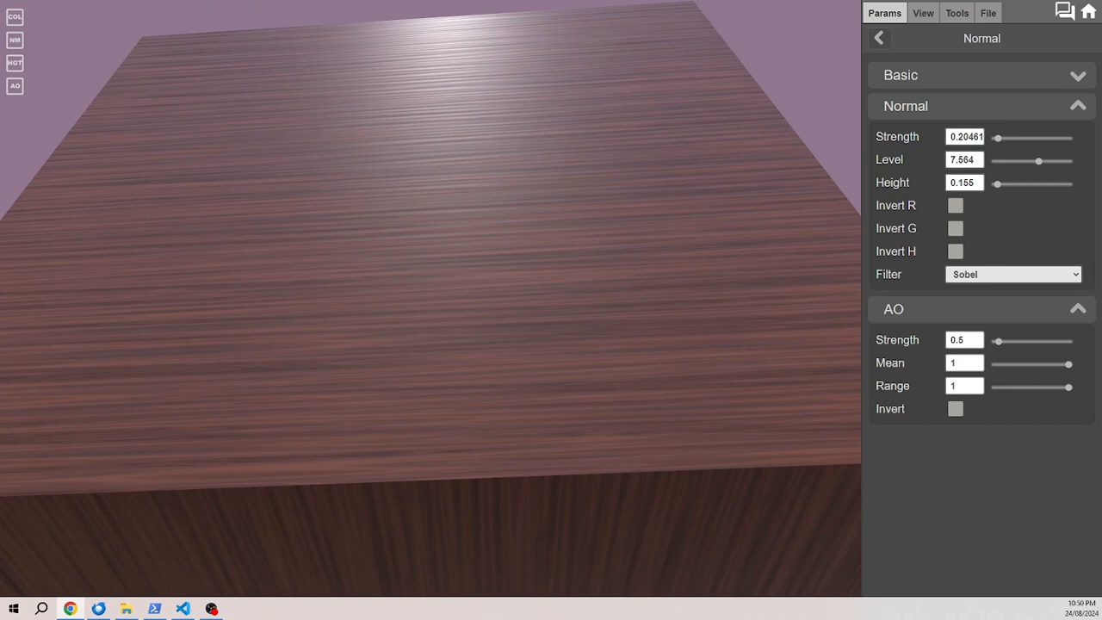
- Try the overall material Roughness at 0 and at 1 on the cube
left_click(879, 38)
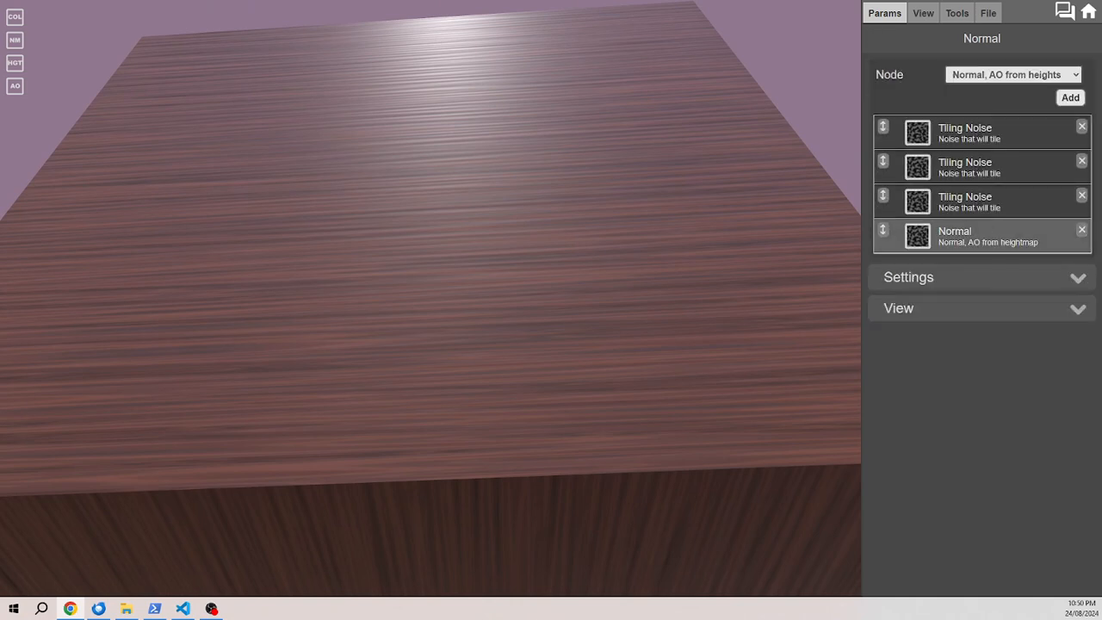
left_click(908, 276)
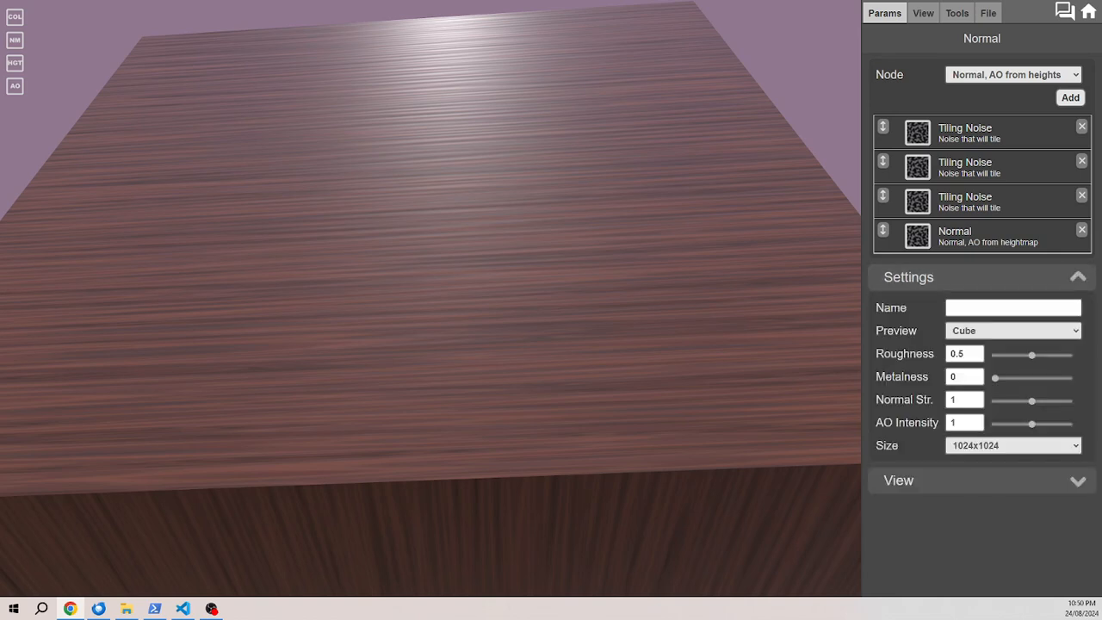
left_click_drag(1031, 355, 996, 354)
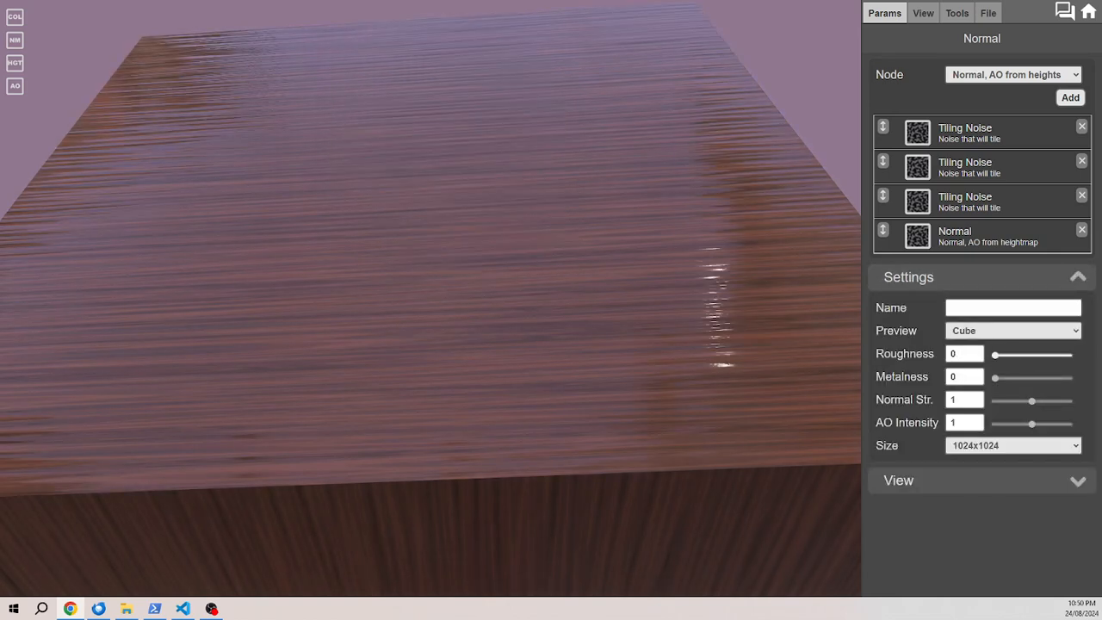
mouse_move(431, 301)
left_mouse_down()
mouse_move(469, 272)
mouse_move(461, 302)
mouse_move(409, 280)
mouse_move(426, 323)
mouse_move(431, 310)
left_mouse_up()
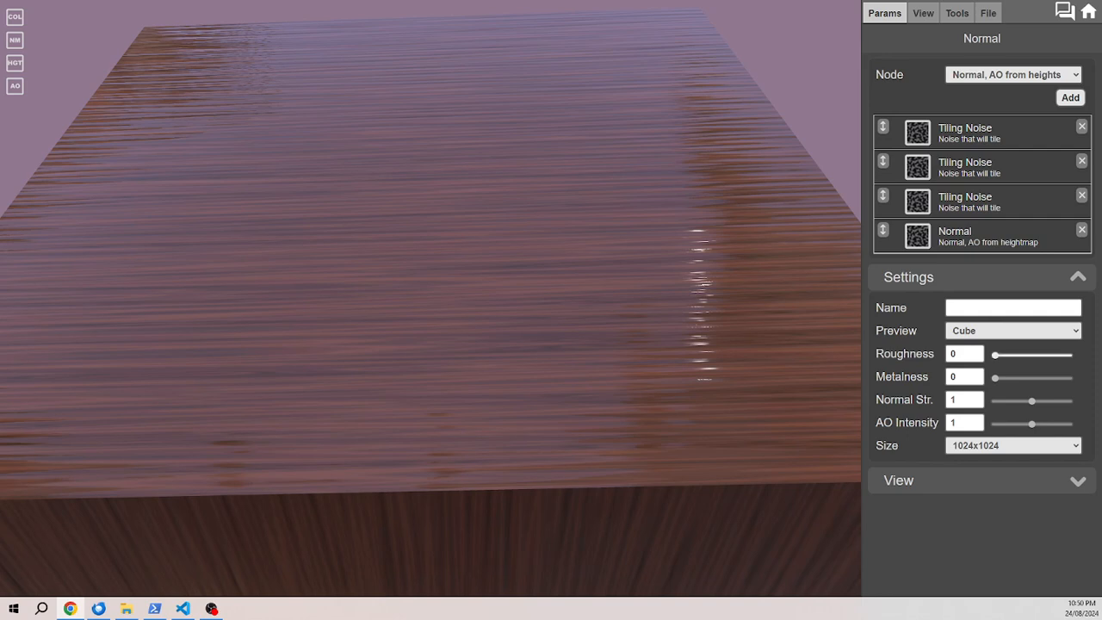
left_click_drag(996, 354, 1068, 354)
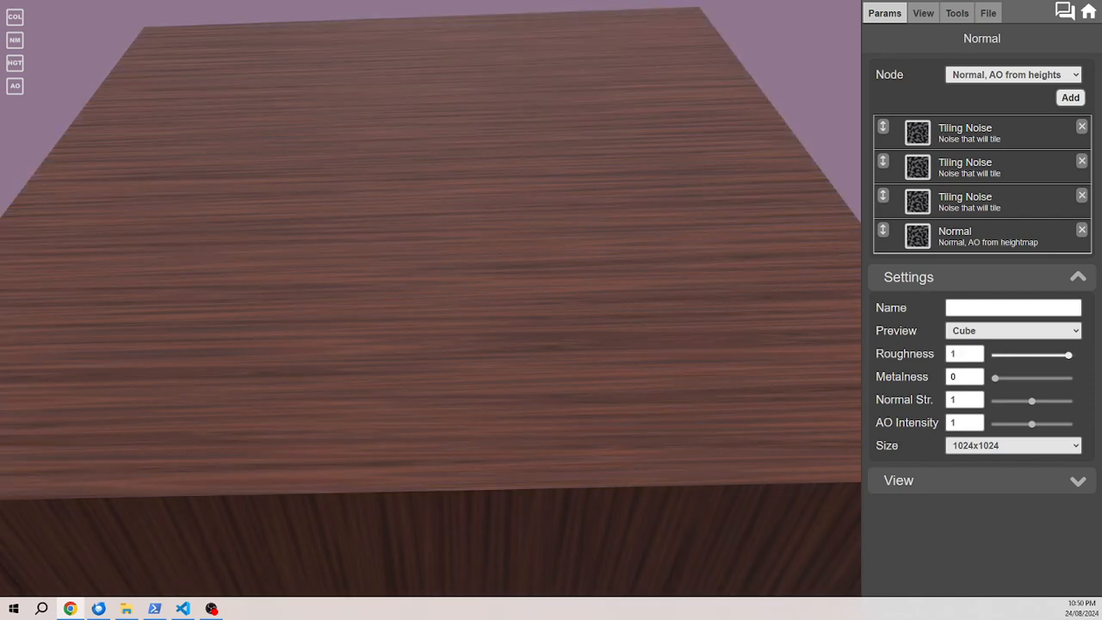
mouse_move(430, 309)
left_mouse_down()
mouse_move(431, 263)
mouse_move(430, 331)
left_mouse_up()
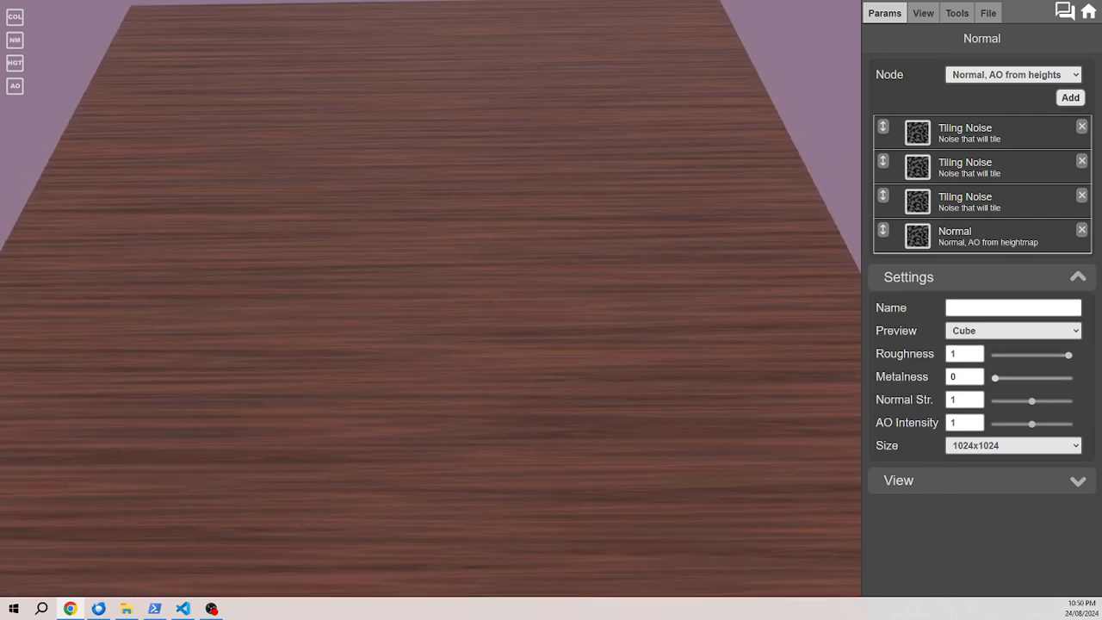
- Try the material's Metalness at 1, first with full Roughness and with Roughness set to 0
left_click_drag(995, 377, 1068, 377)
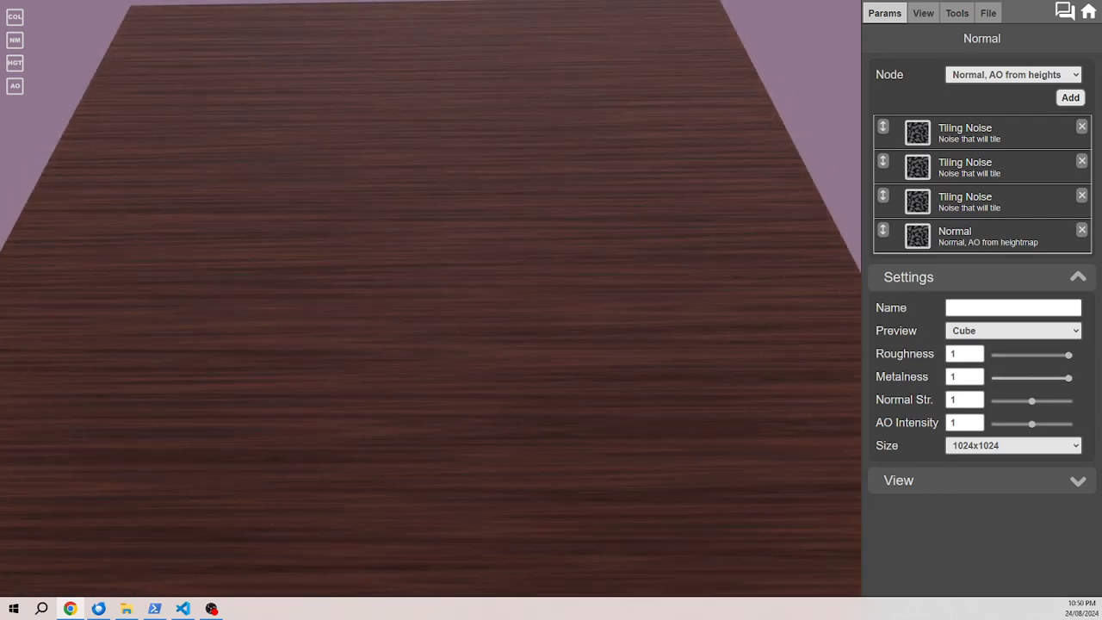
left_click_drag(430, 310, 427, 284)
left_click_drag(1069, 354, 995, 354)
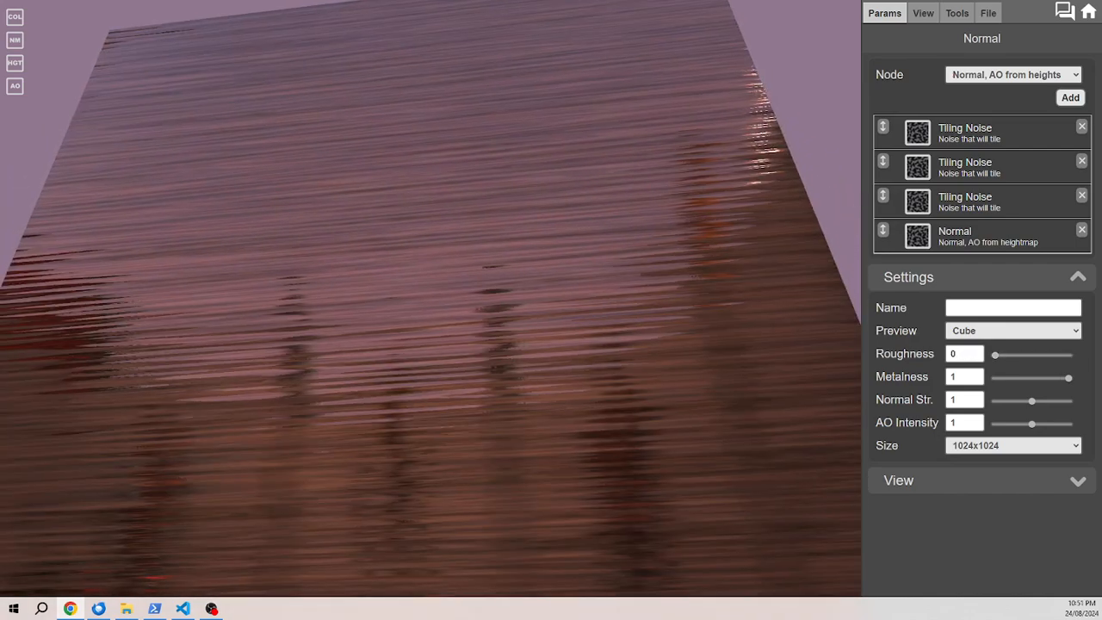
left_click_drag(431, 310, 379, 319)
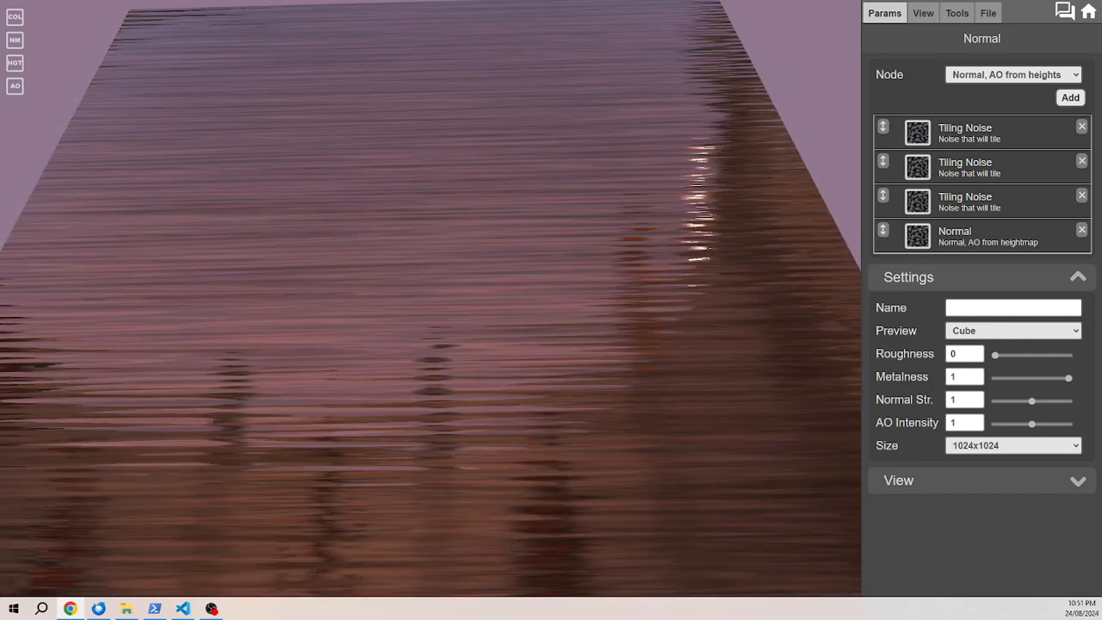
- Set the material's Metalness to 0 and its Roughness to 0.453
left_click_drag(1068, 378, 1024, 354)
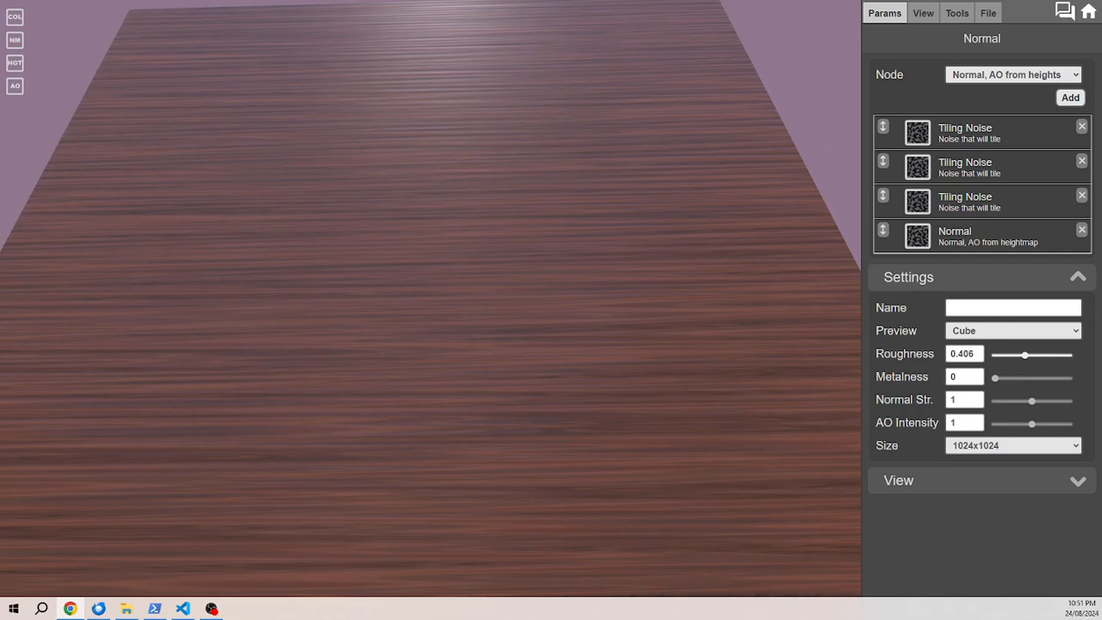
left_click_drag(430, 362, 431, 332)
mouse_move(1024, 354)
left_mouse_down()
mouse_move(1044, 355)
mouse_move(1028, 355)
left_mouse_up()
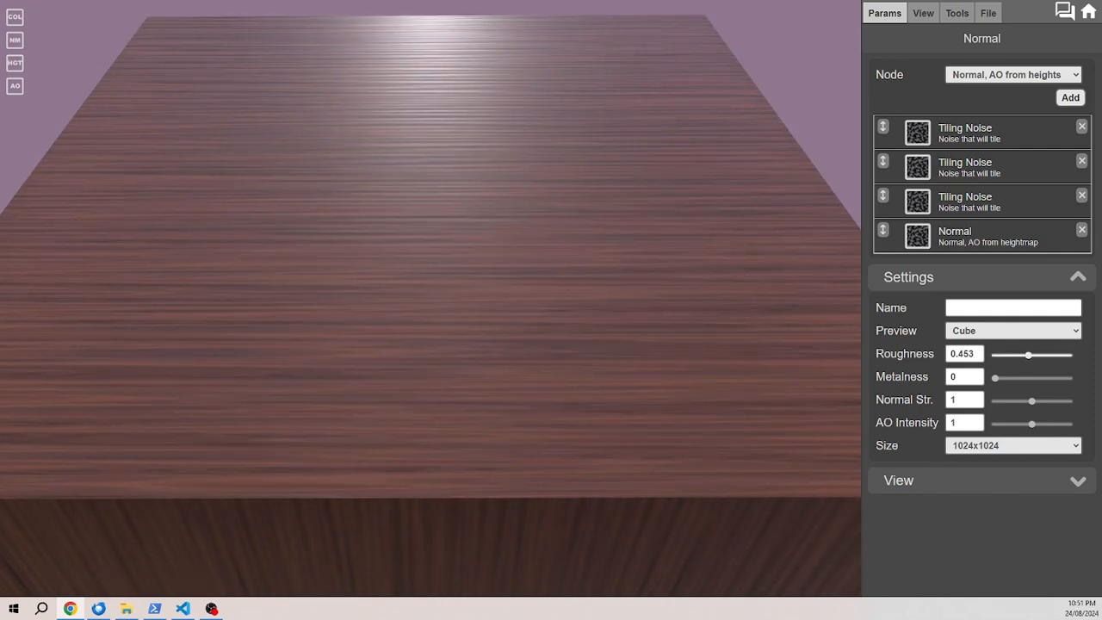
- Apply the gradient sampled from the wood image to the first Tiling Noise layer
left_click_drag(430, 327, 430, 357)
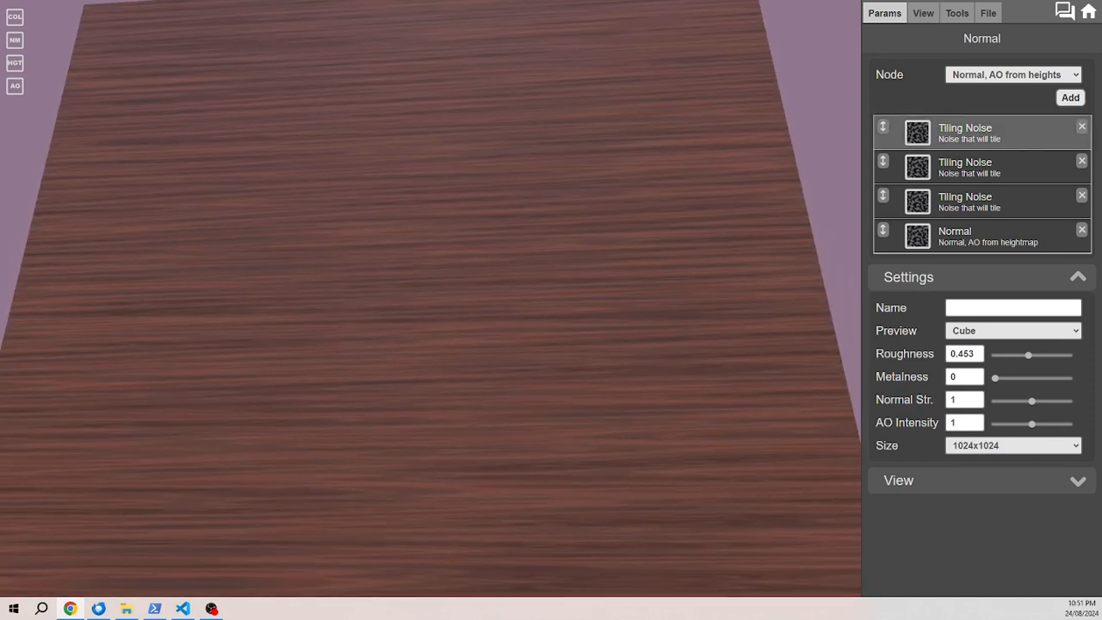
left_click(981, 133)
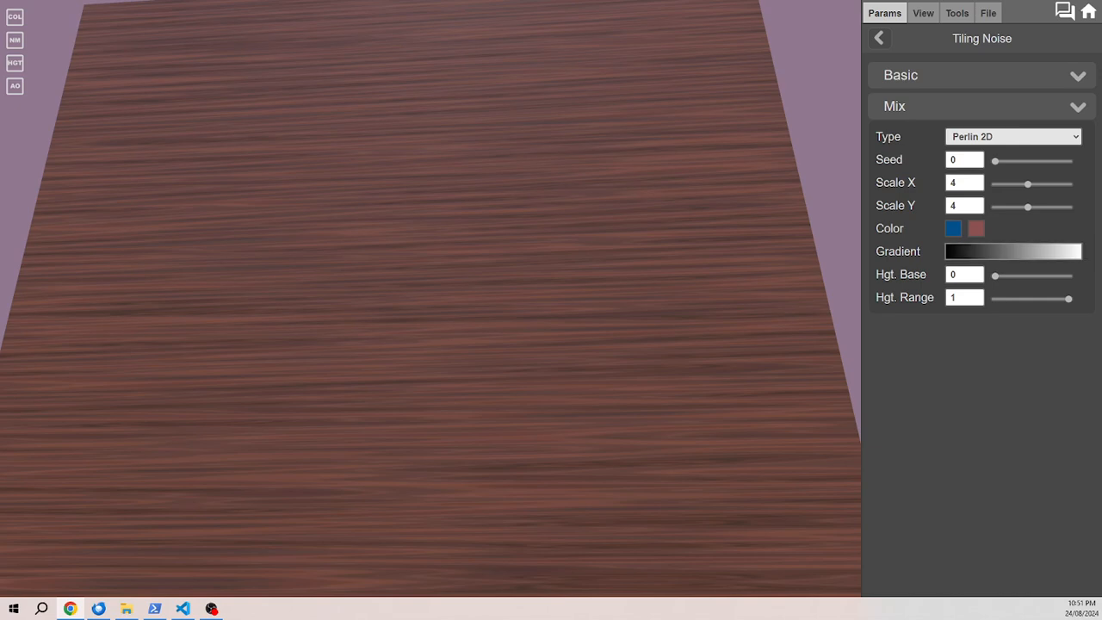
left_click_drag(430, 344, 430, 288)
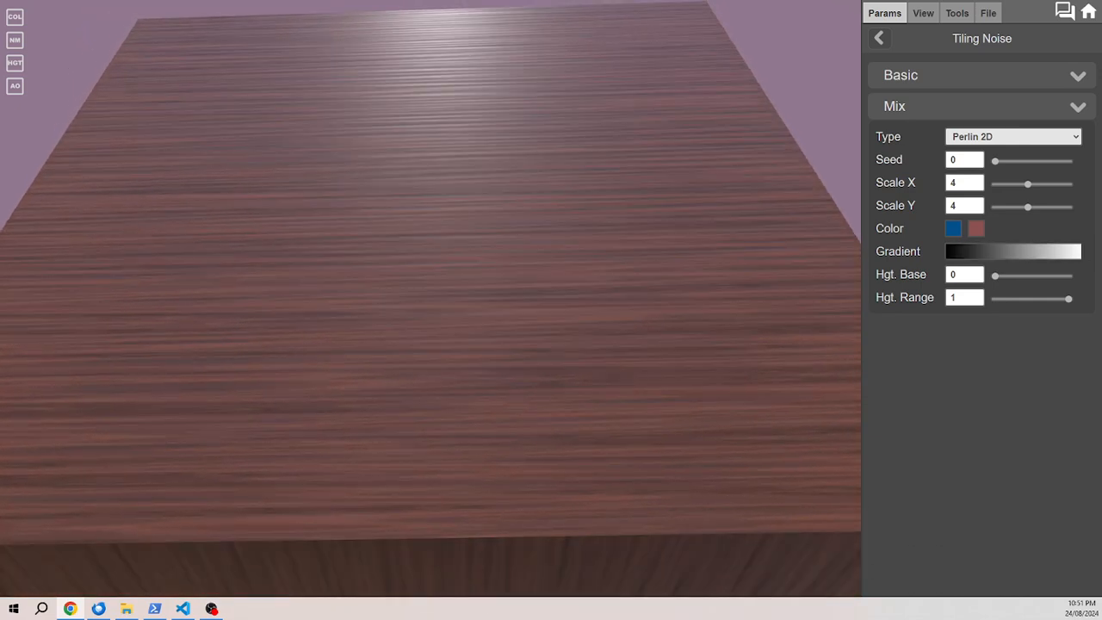
left_click(1012, 251)
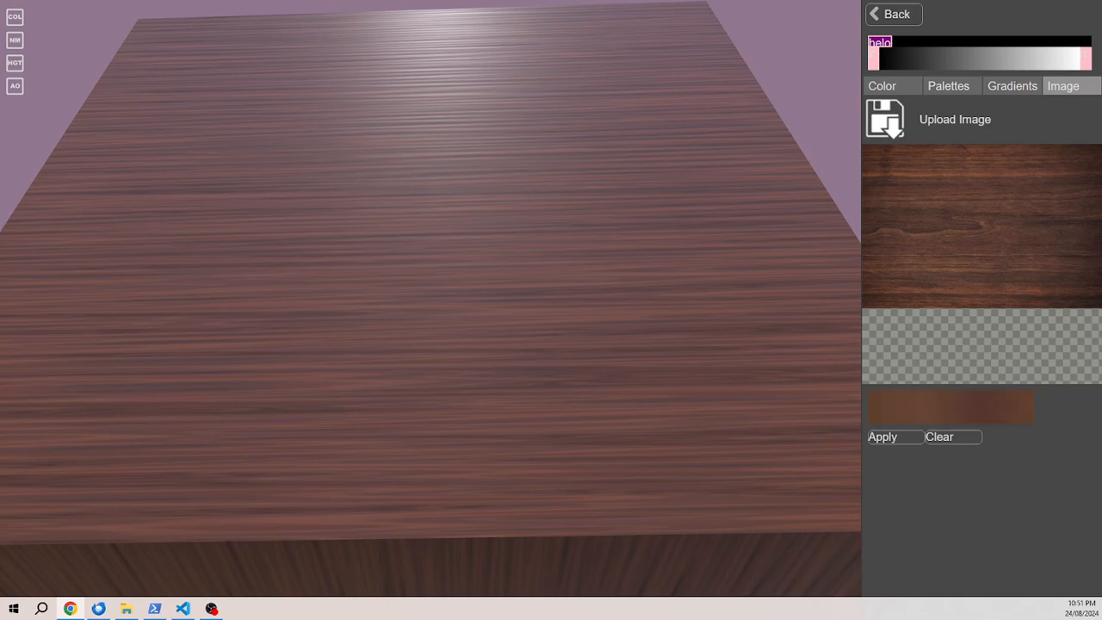
left_click(894, 436)
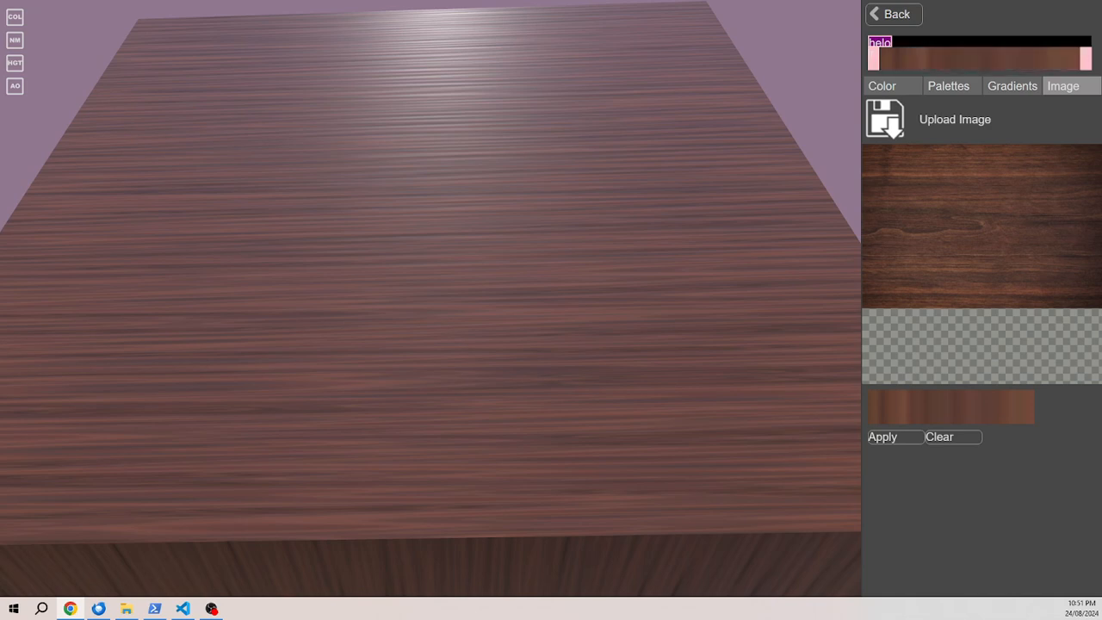
left_click(893, 13)
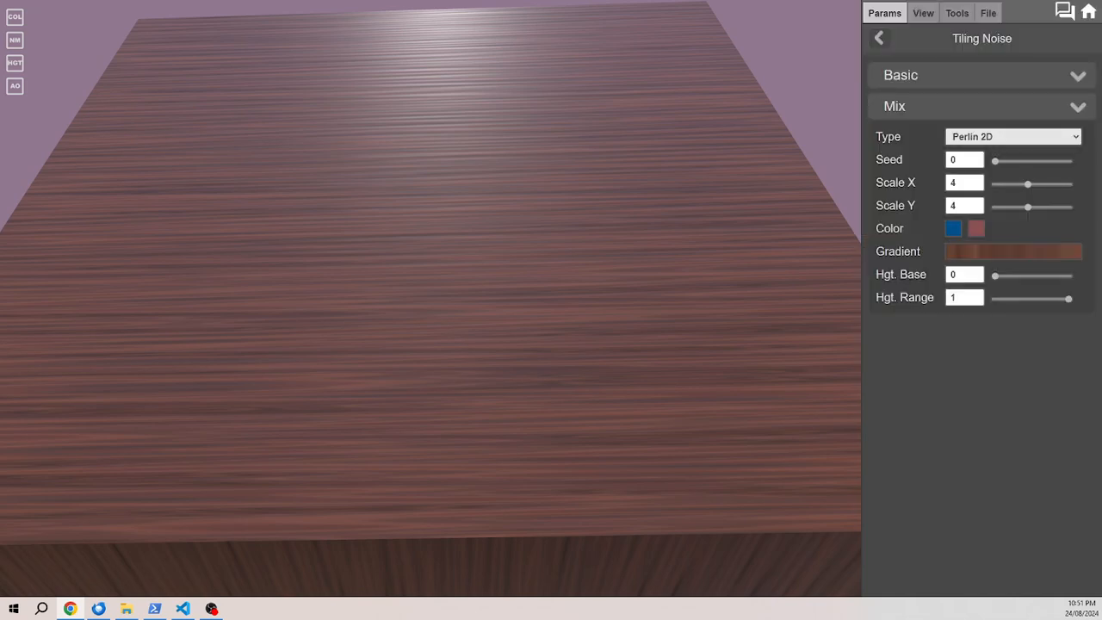
left_click(879, 38)
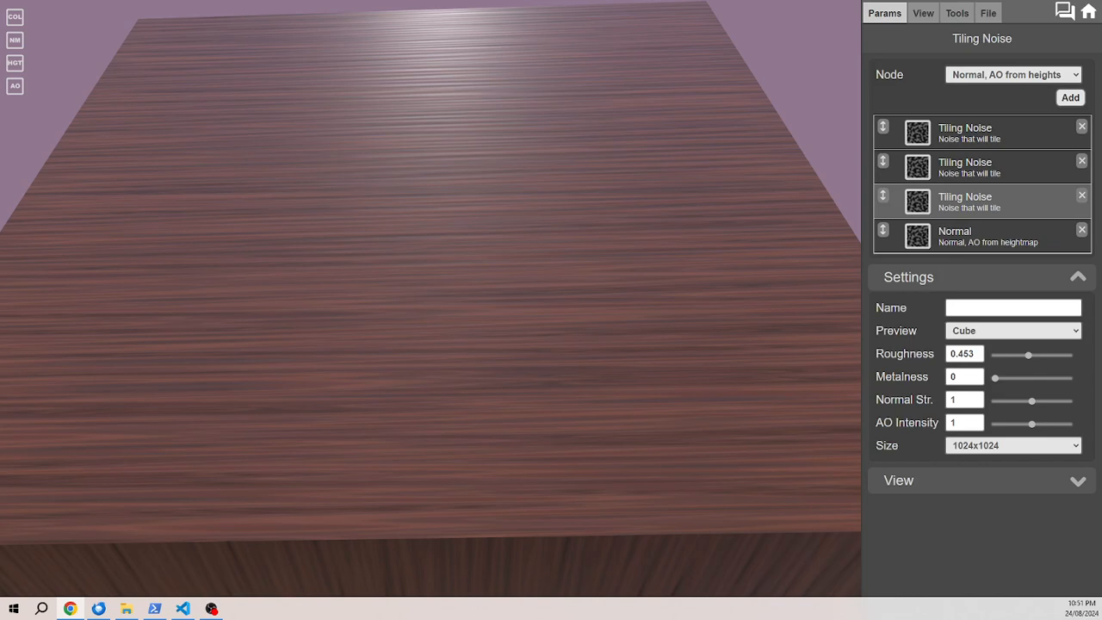
- Deactivate the third Tiling Noise layer to expose the pattern of the layers above it in the list
left_click(990, 200)
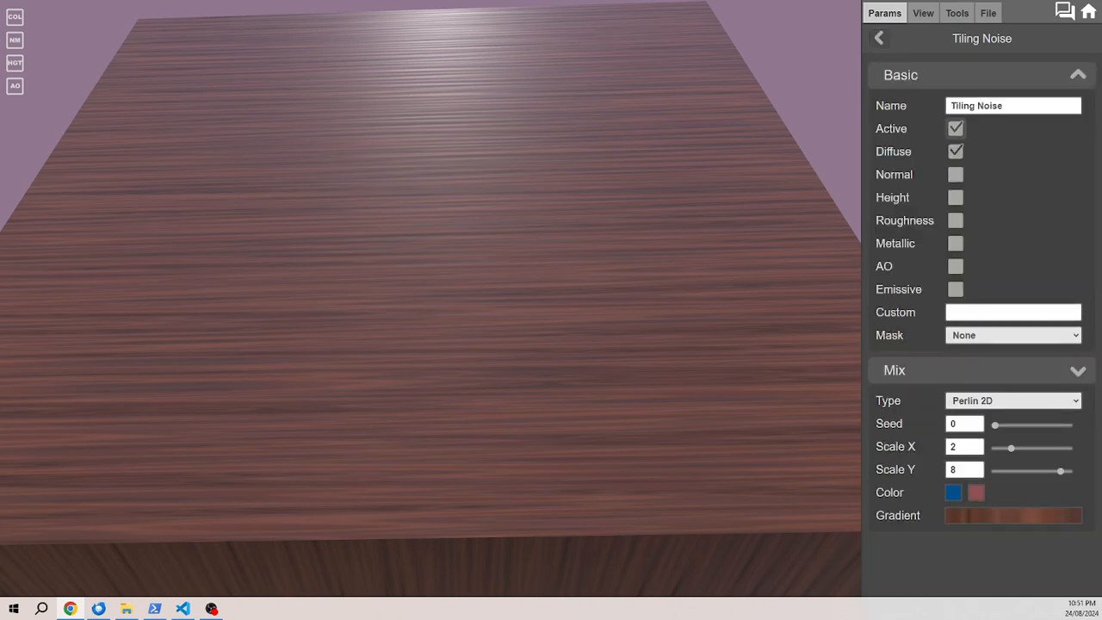
left_click(955, 128)
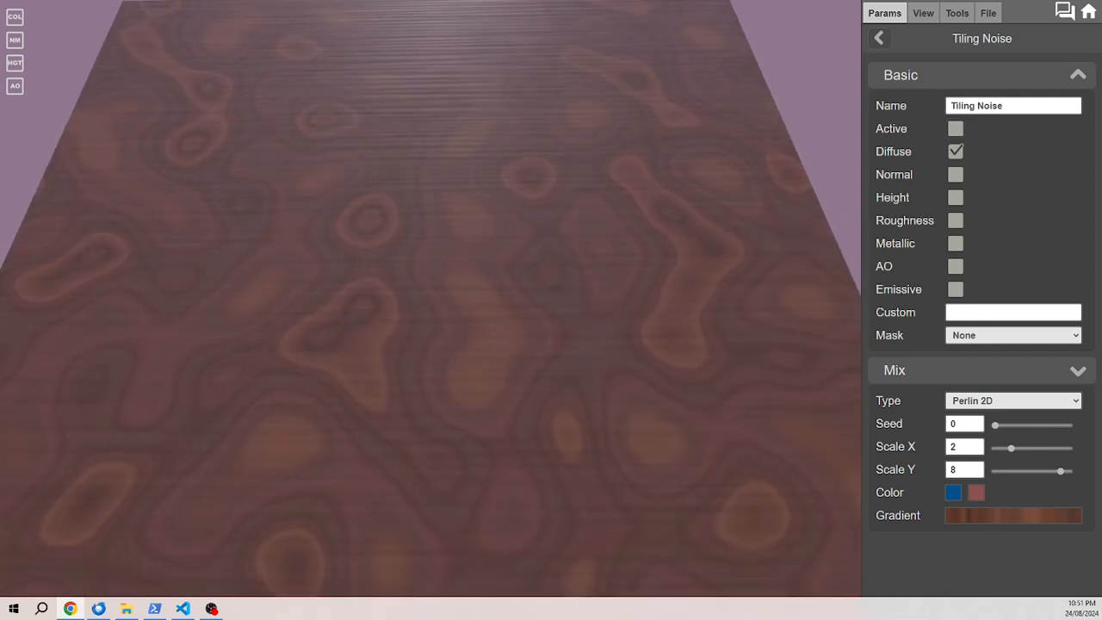
left_click(879, 37)
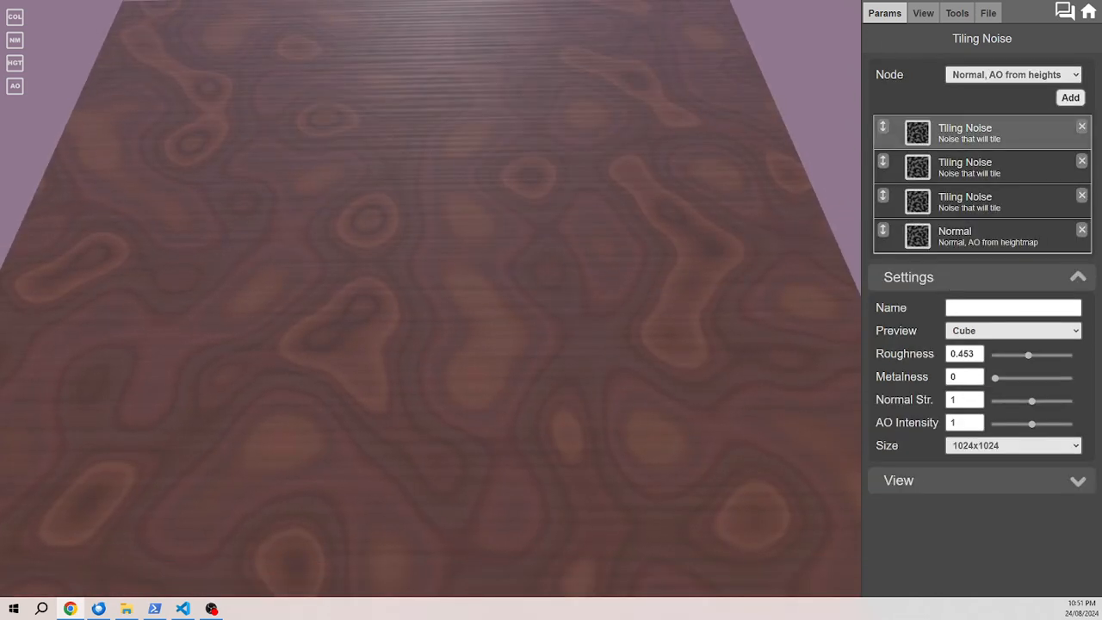
- Stretch the first Tiling Noise layer's pattern by setting Scale X to 3 and Scale Y to 7
left_click(982, 132)
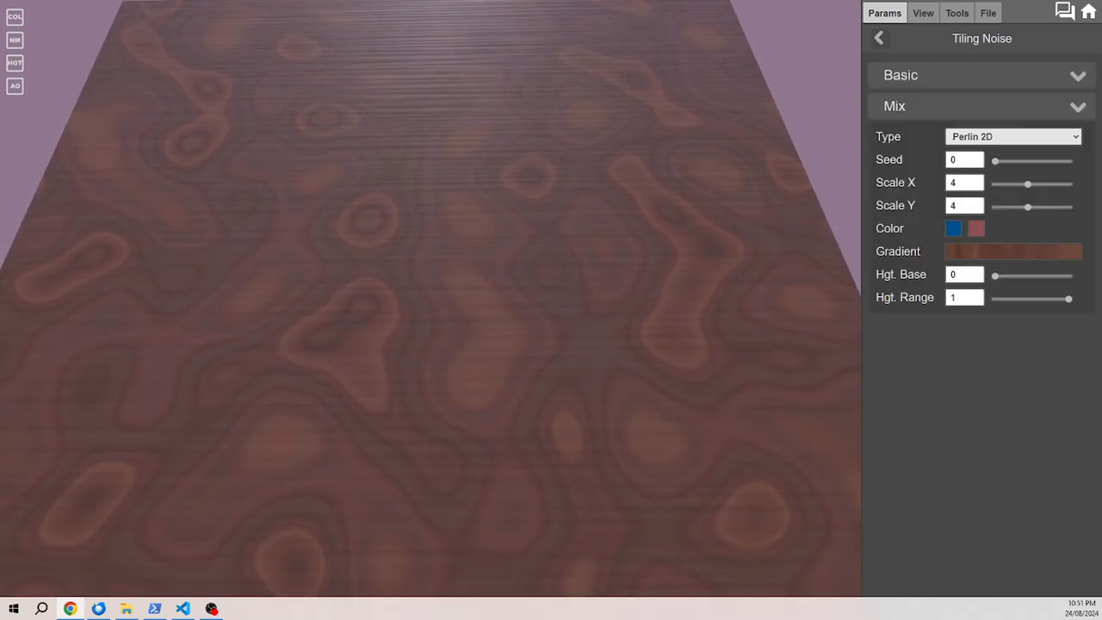
left_click_drag(1028, 183, 1041, 207)
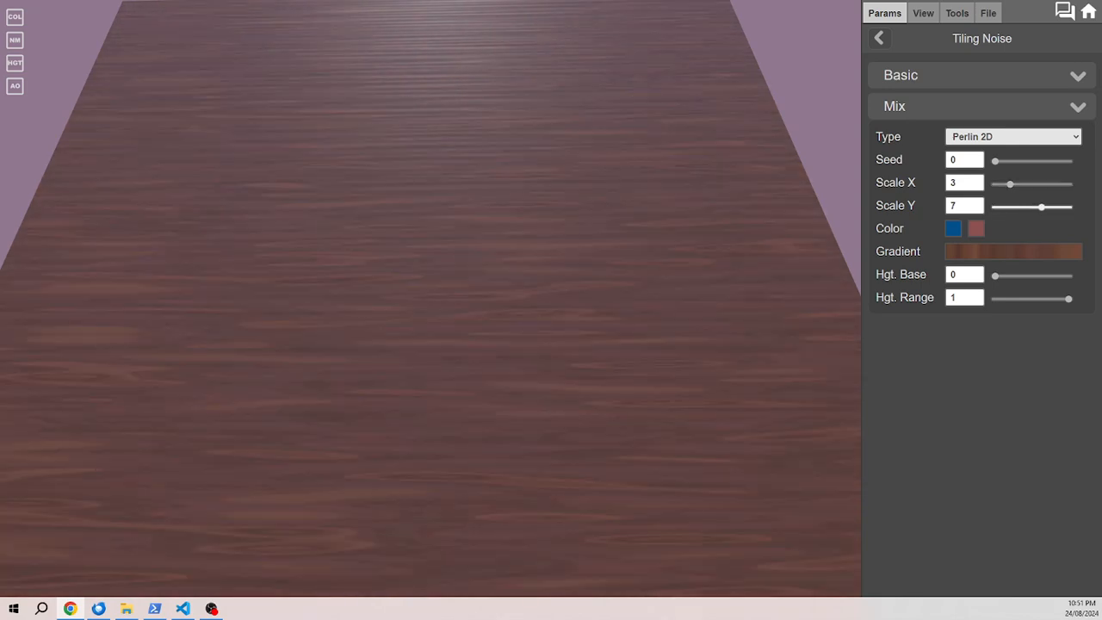
left_click_drag(430, 258, 427, 336)
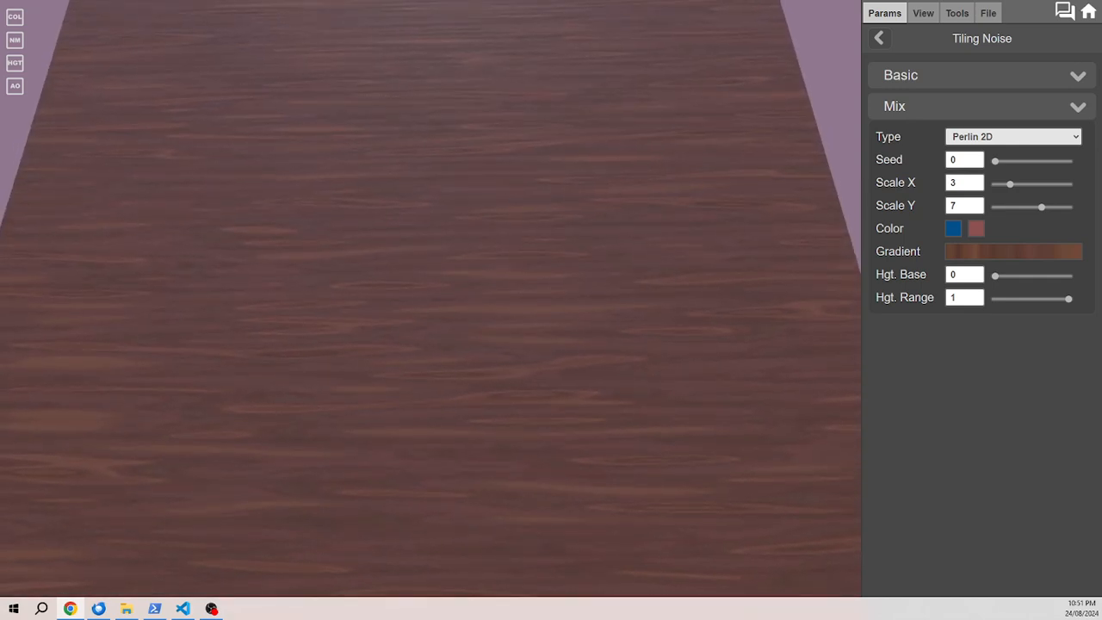
- Reactivate the third Tiling Noise layer and set its Mix to Alpha with an Alpha value of 0.844
left_click(878, 37)
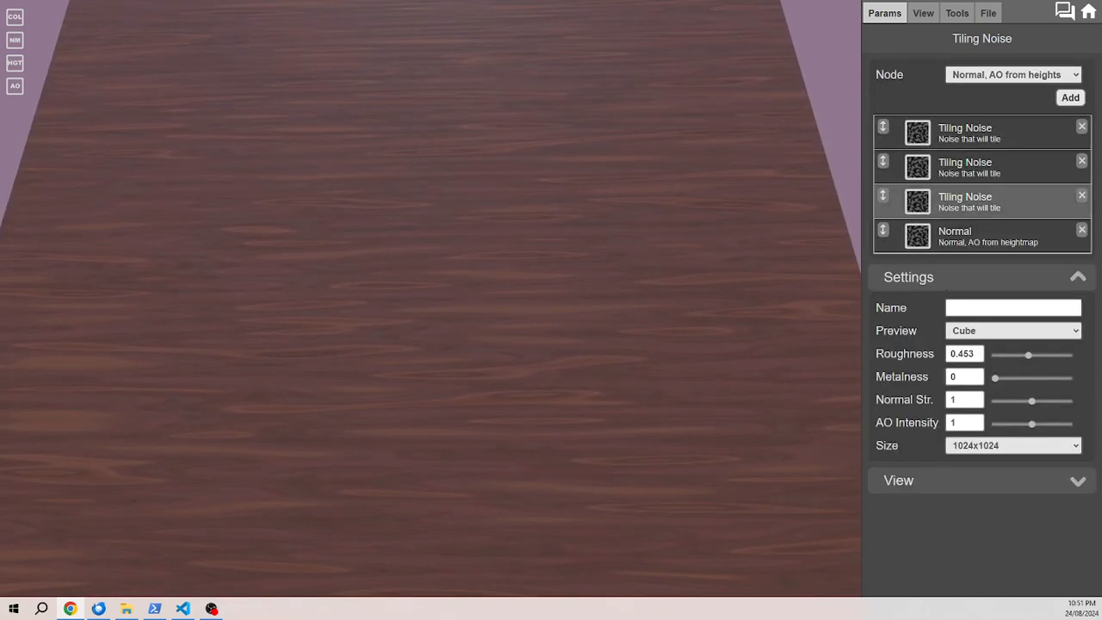
left_click(981, 202)
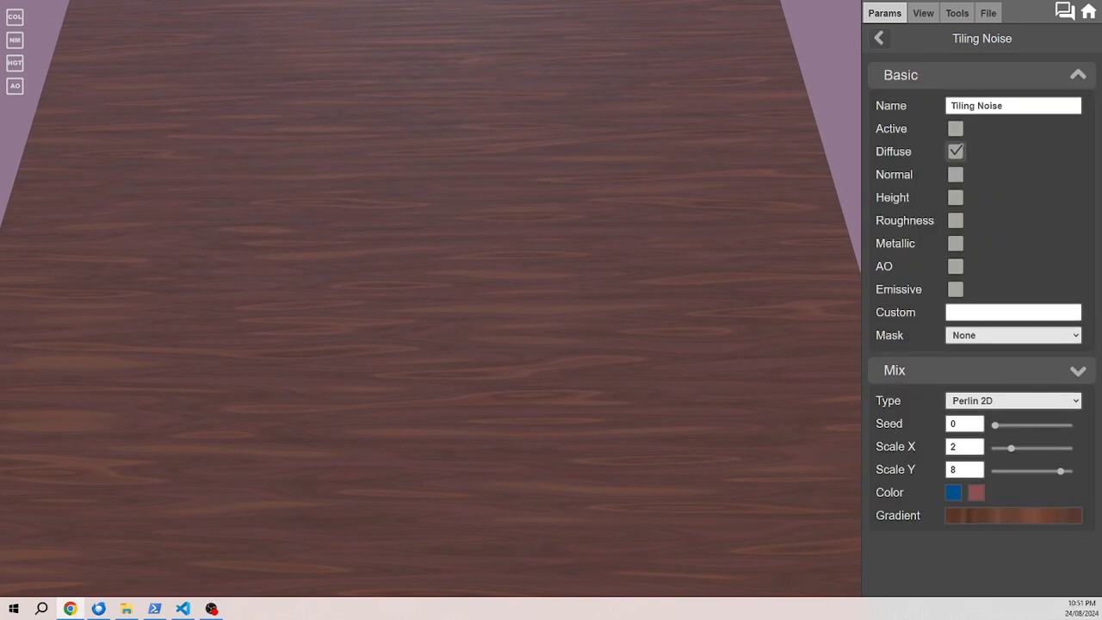
left_click(955, 129)
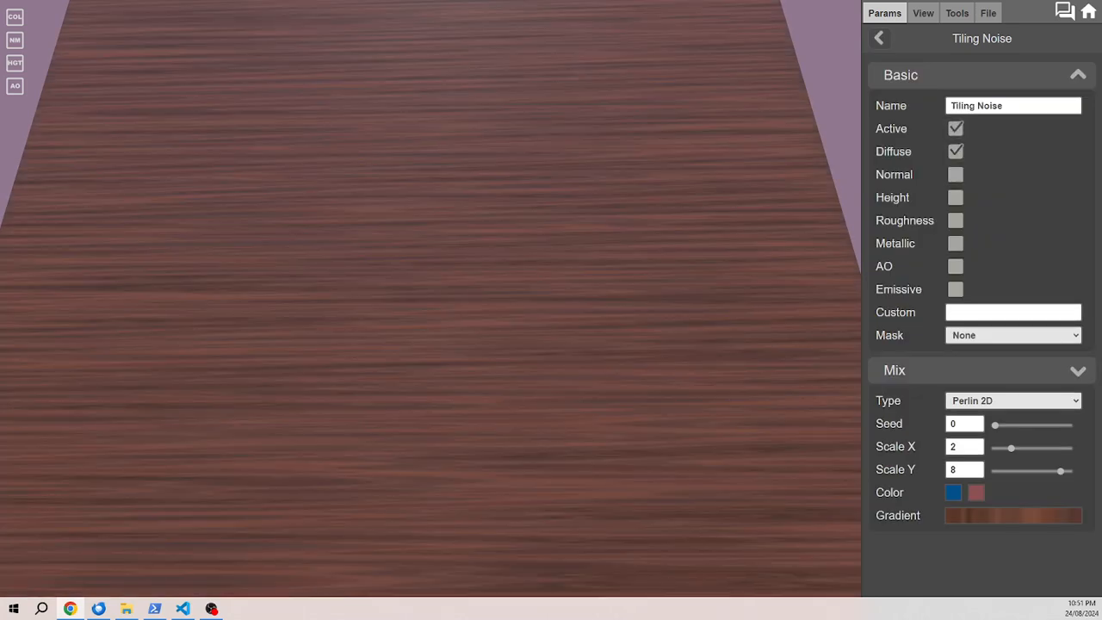
left_click(981, 370)
left_click(1012, 400)
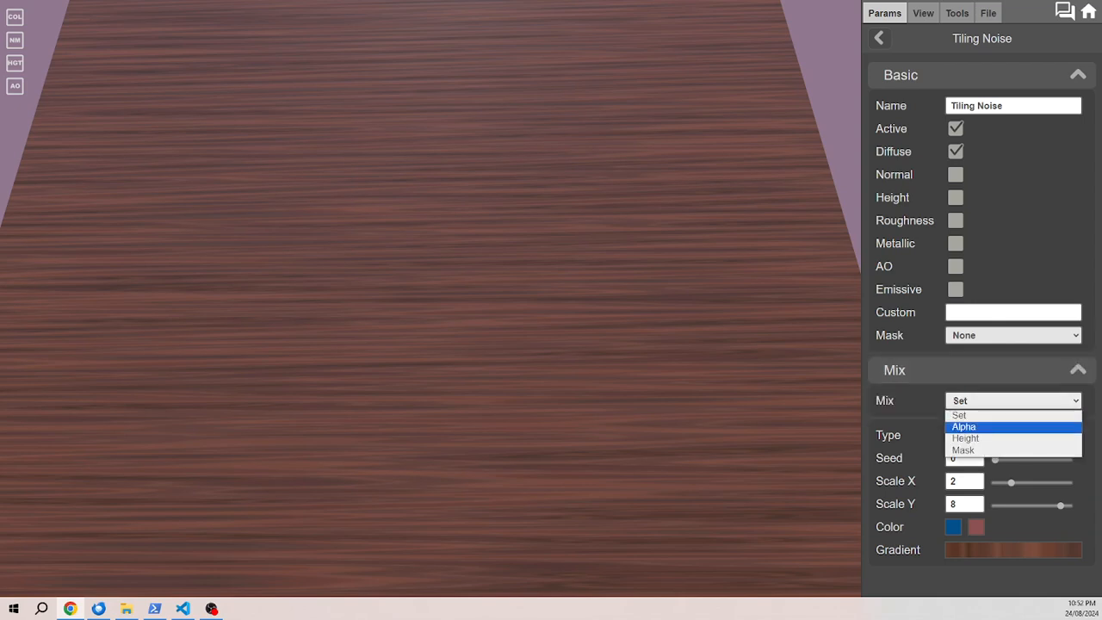
left_click(981, 425)
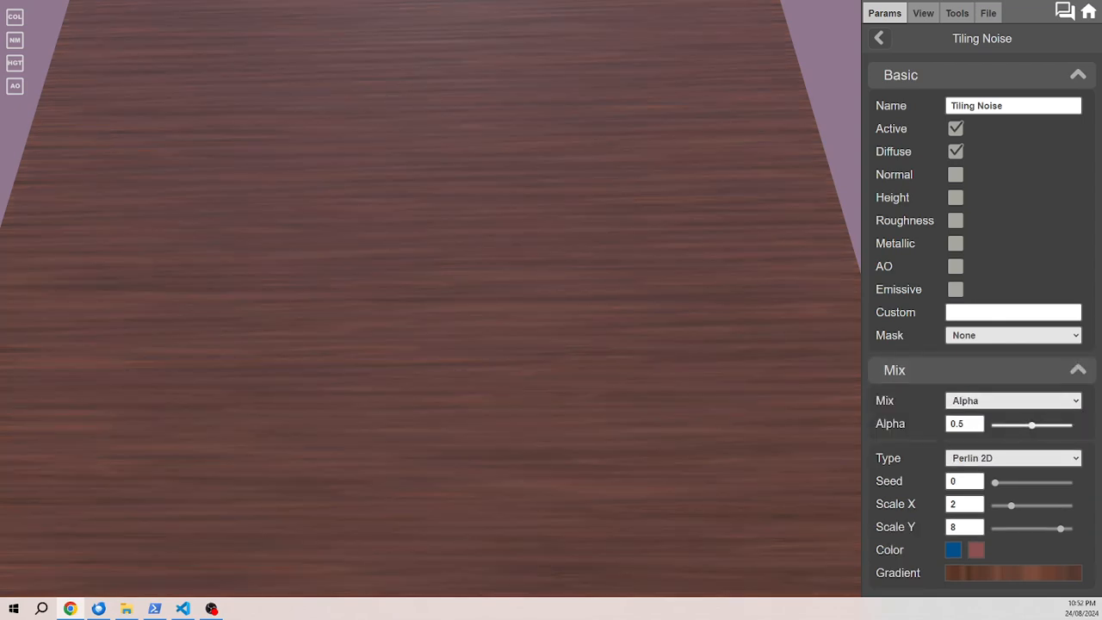
left_click_drag(1031, 425, 1057, 425)
left_click_drag(431, 301, 411, 176)
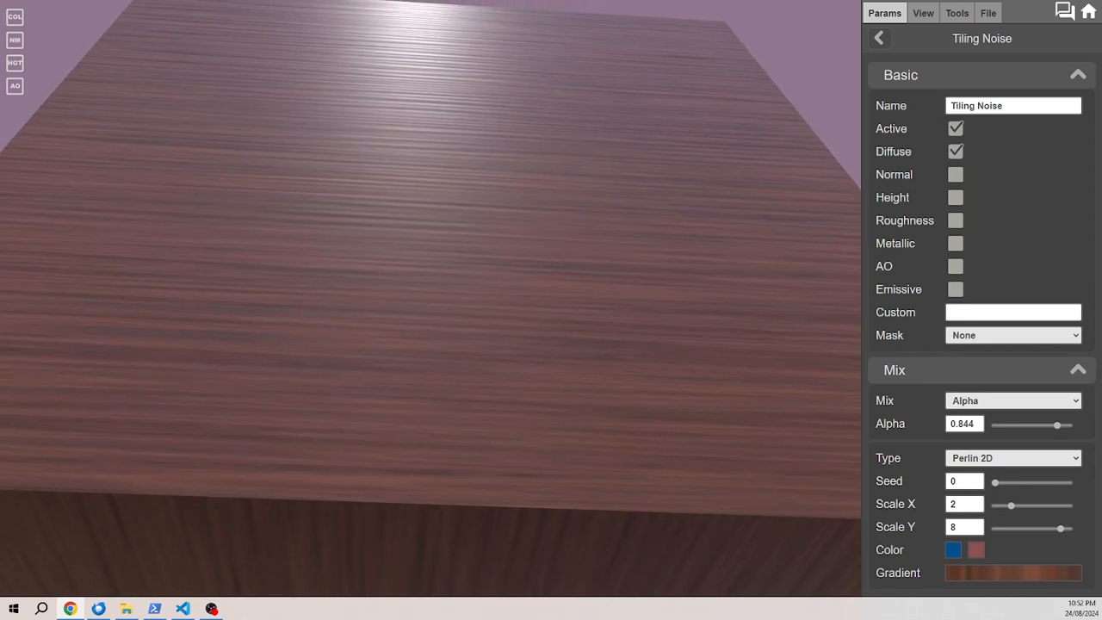
left_click(878, 38)
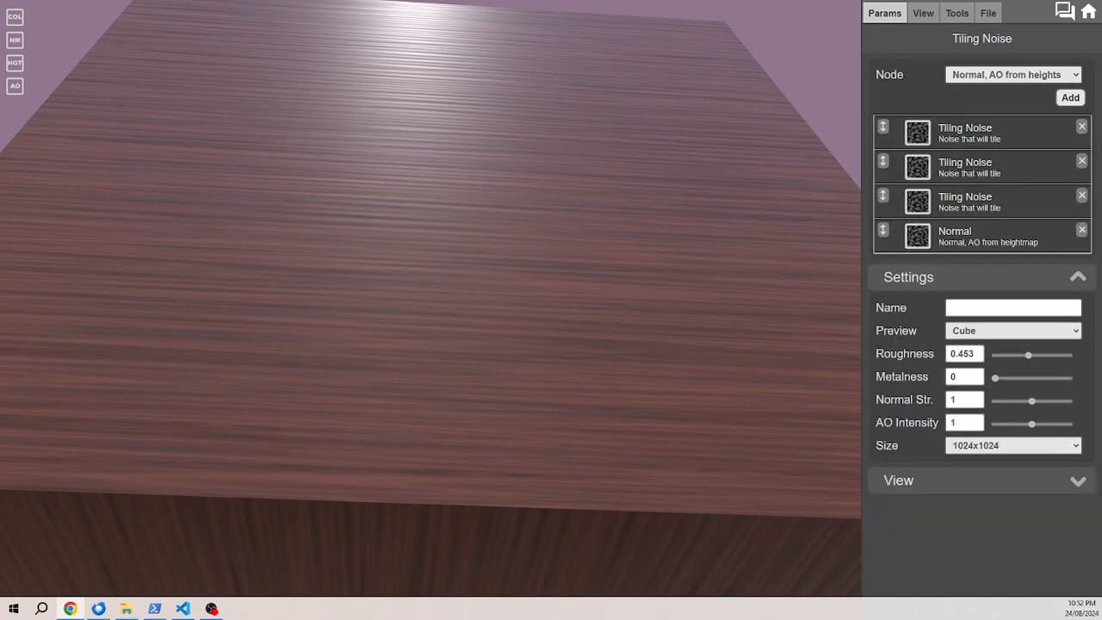
- Set the Normal node's Strength to about 0.05, Height to 0.35 and Level to 7.936
left_click(981, 237)
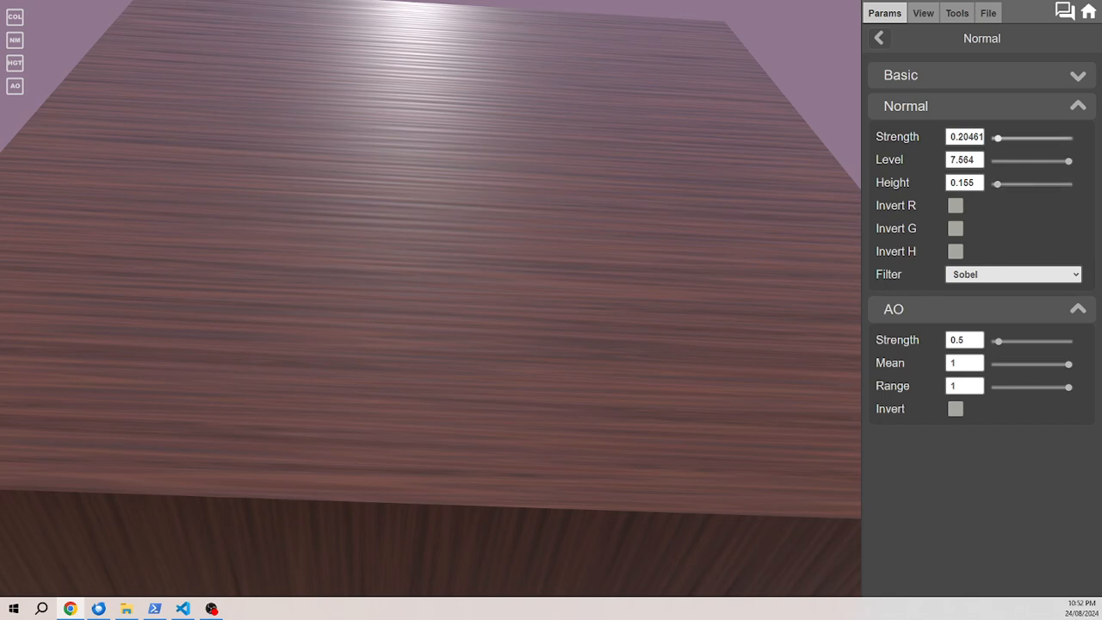
left_click_drag(997, 137, 995, 138)
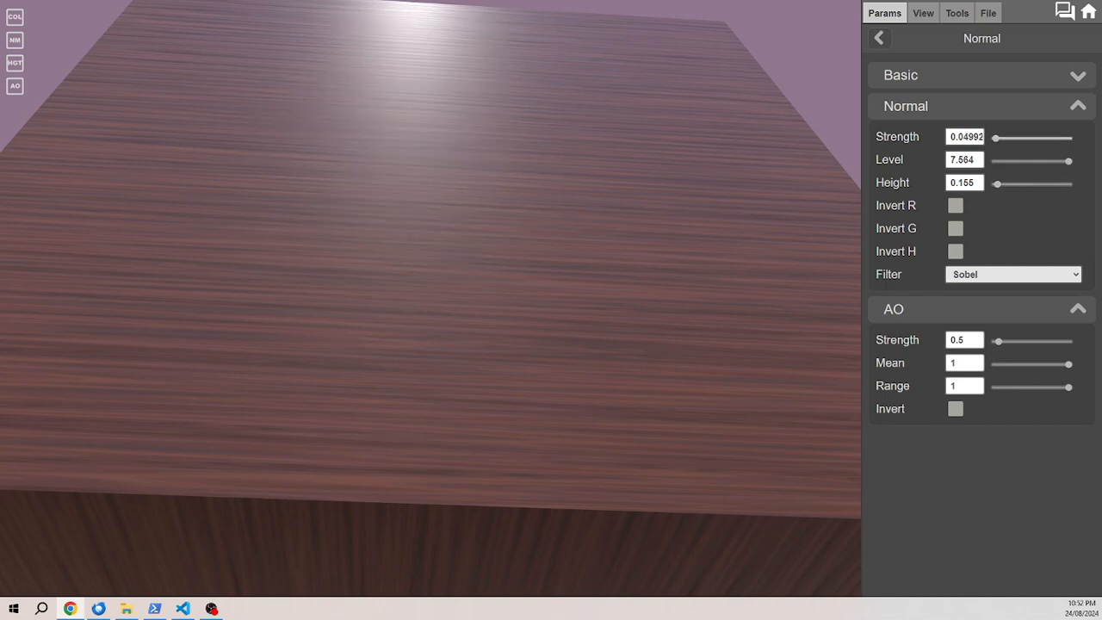
left_click_drag(997, 184, 994, 183)
left_click_drag(430, 301, 427, 274)
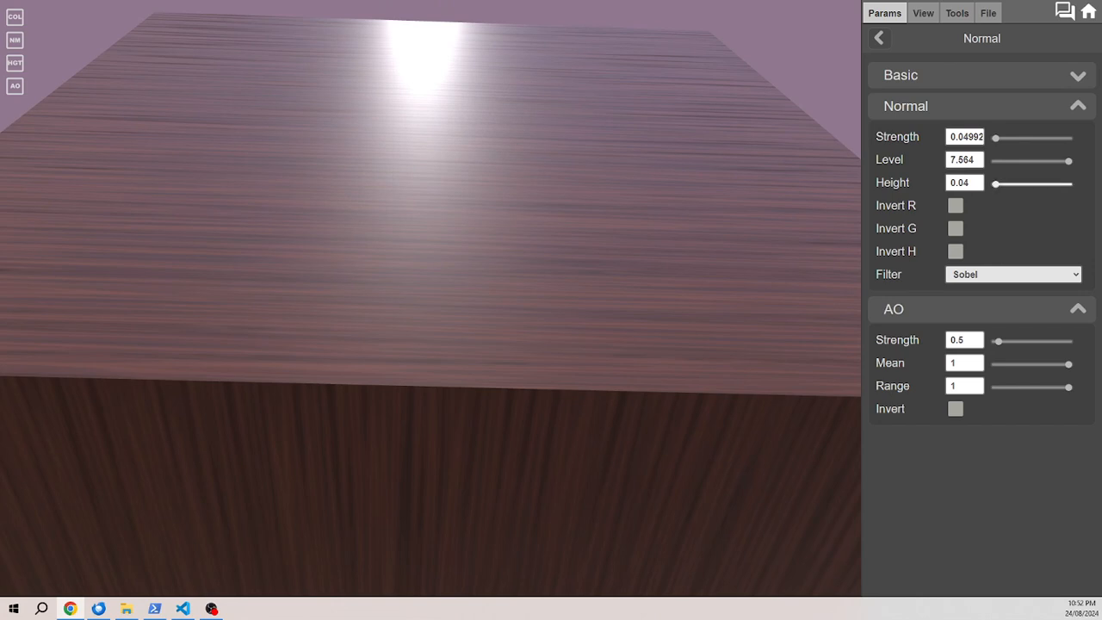
left_click_drag(995, 183, 999, 183)
left_click_drag(430, 285, 431, 322)
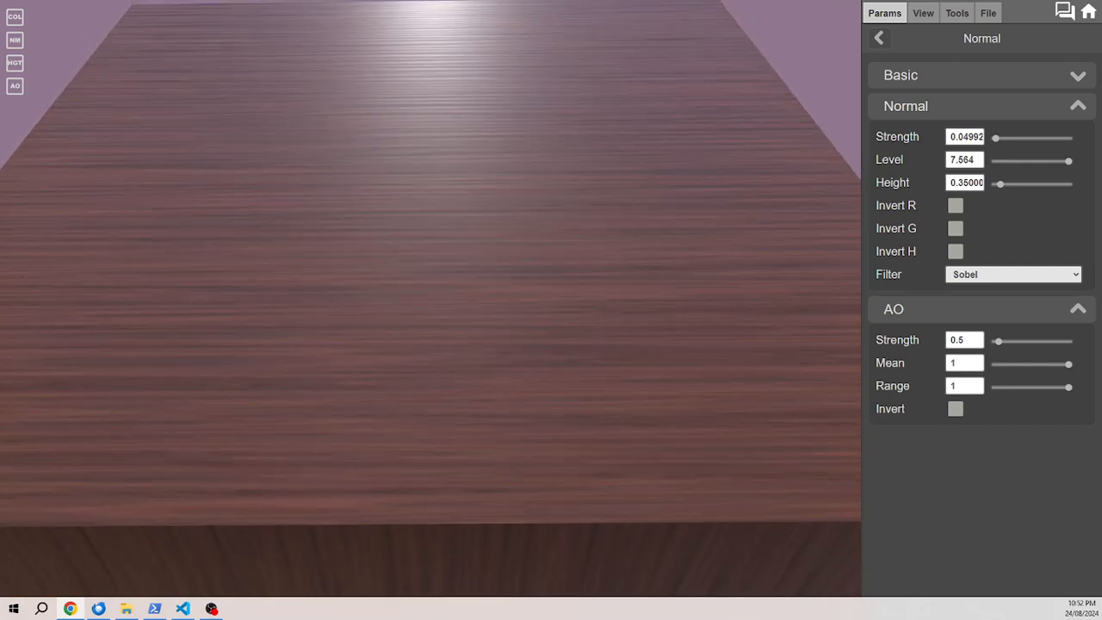
left_click_drag(1069, 161, 1043, 161)
left_click_drag(431, 322, 396, 315)
- Try the Scharr filter on the Normal node and switch back to Sobel
left_click(1012, 273)
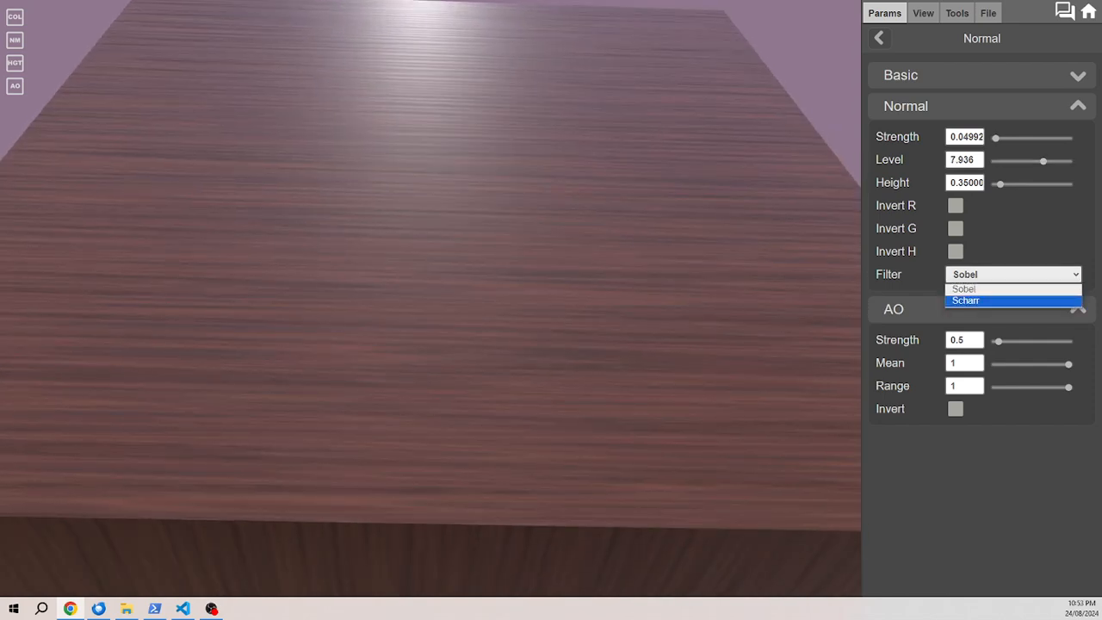
left_click(1013, 301)
key("Up")
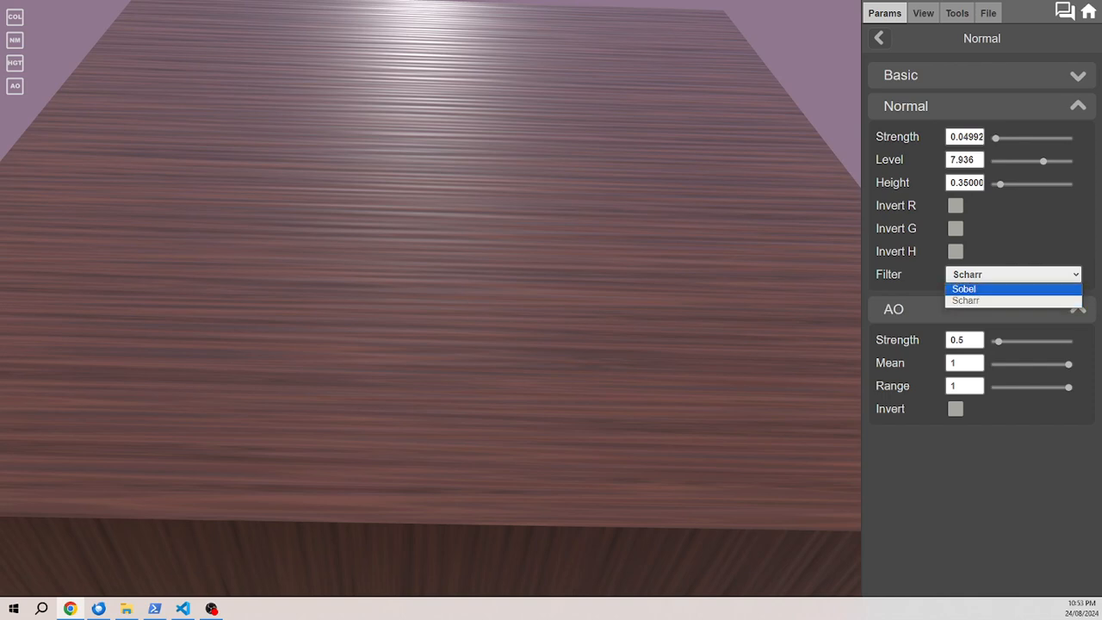
key("Return")
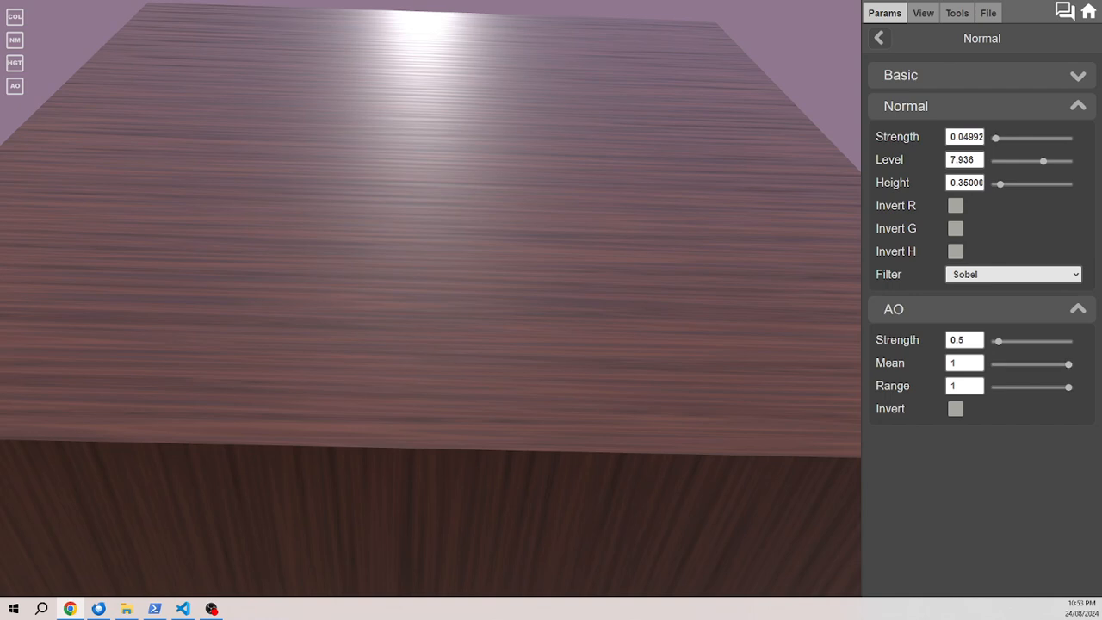
- Using the AO map preview, soften the Normal node's AO to Strength 0.08 and Mean 0.281
left_click(15, 85)
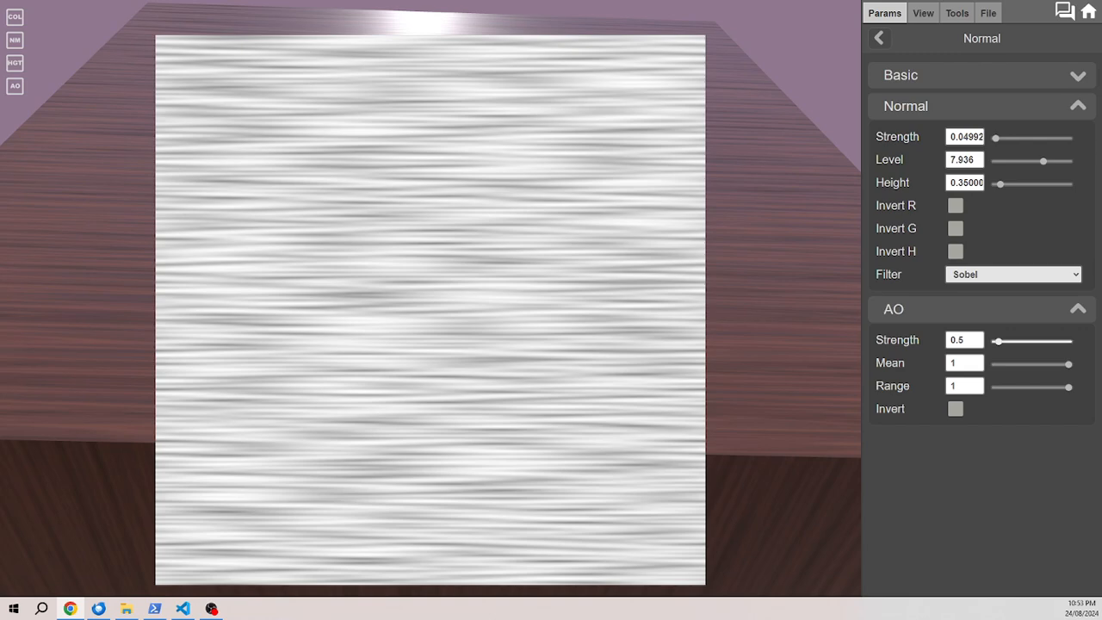
mouse_move(1069, 386)
left_mouse_down()
mouse_move(1028, 386)
mouse_move(1070, 386)
mouse_move(1042, 364)
mouse_move(1015, 364)
mouse_move(995, 341)
left_mouse_up()
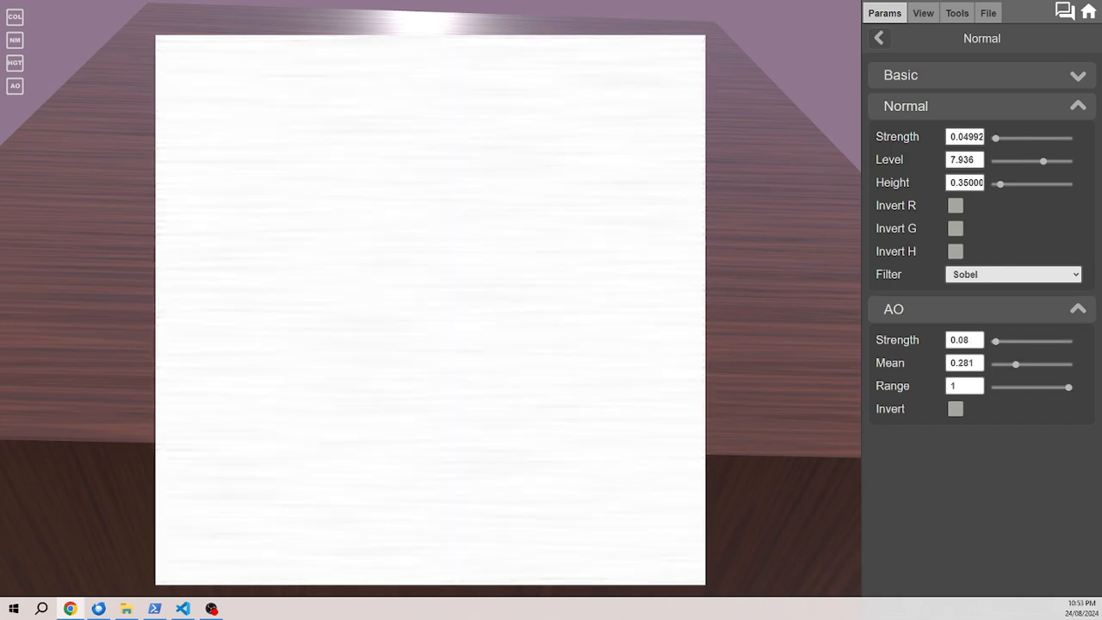
left_click(14, 86)
left_click_drag(431, 301, 430, 357)
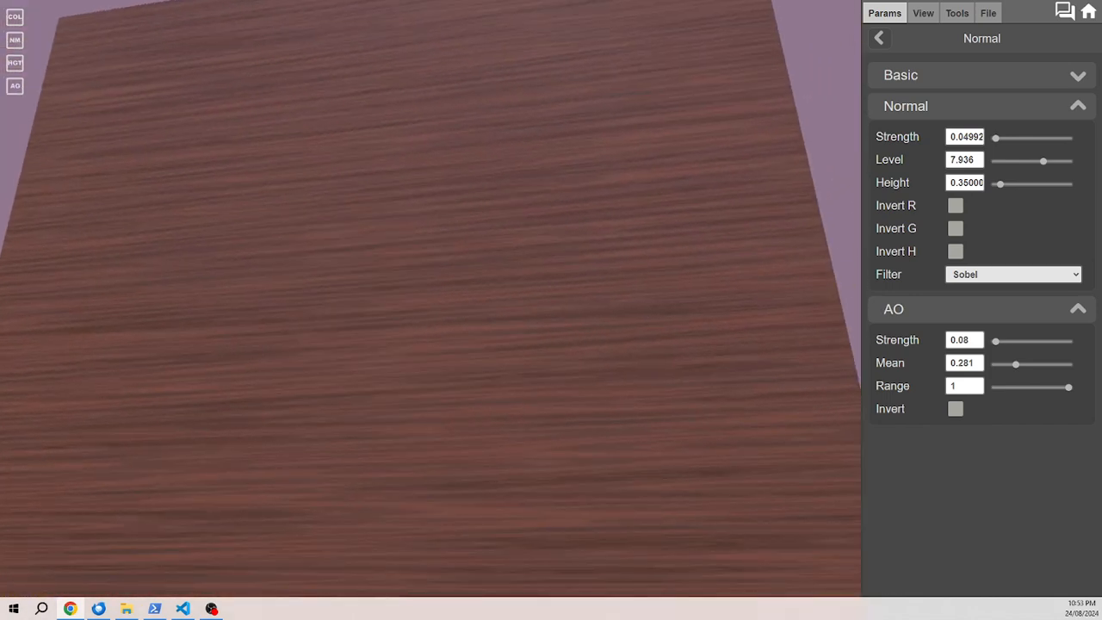
left_click(879, 38)
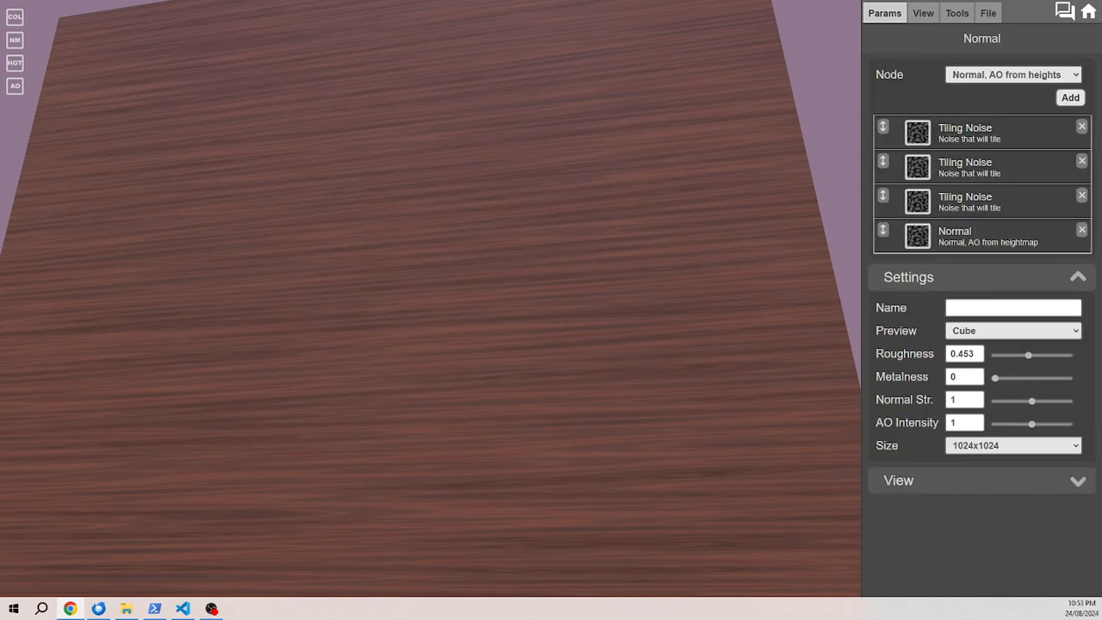
- Inspect the material's Diffuse, Height and Normal channel maps one after another
left_click(981, 276)
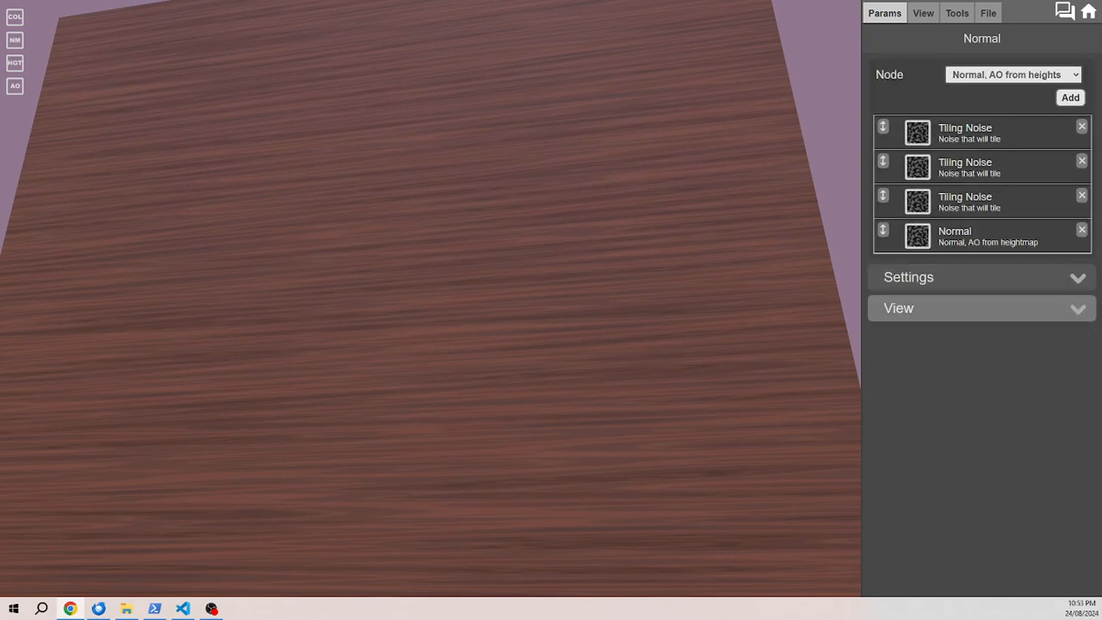
left_click(981, 307)
left_click(964, 384)
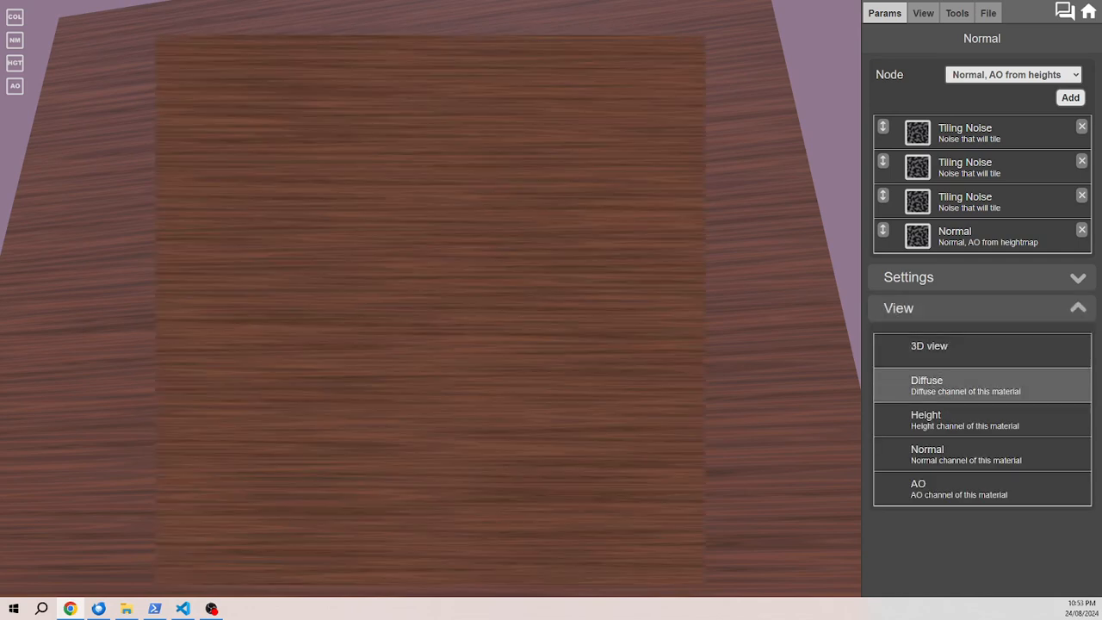
left_click(964, 419)
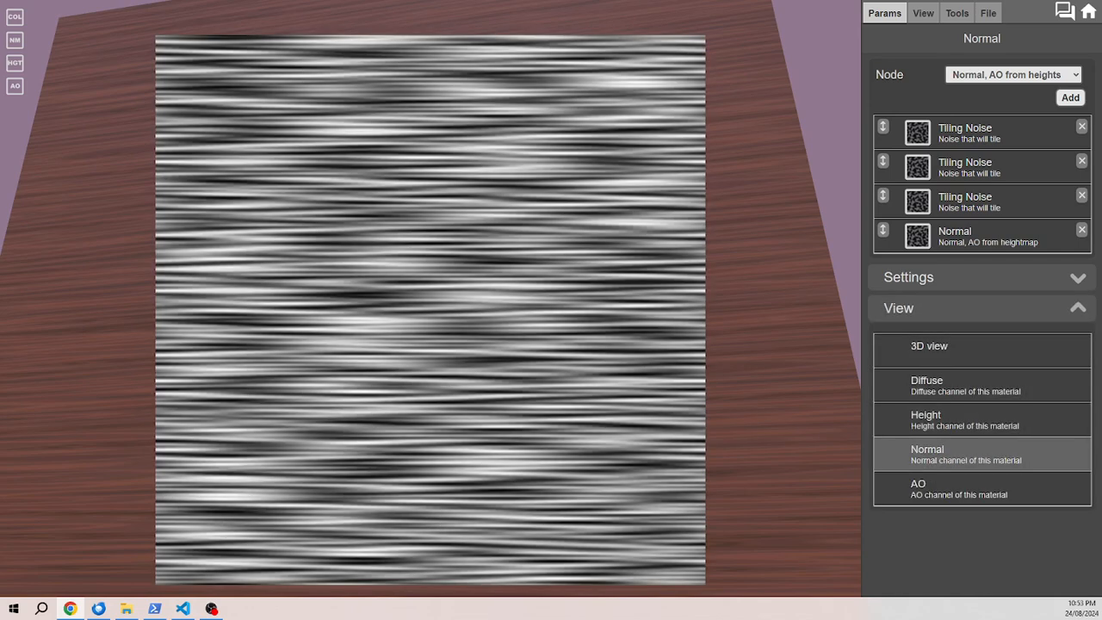
left_click(964, 454)
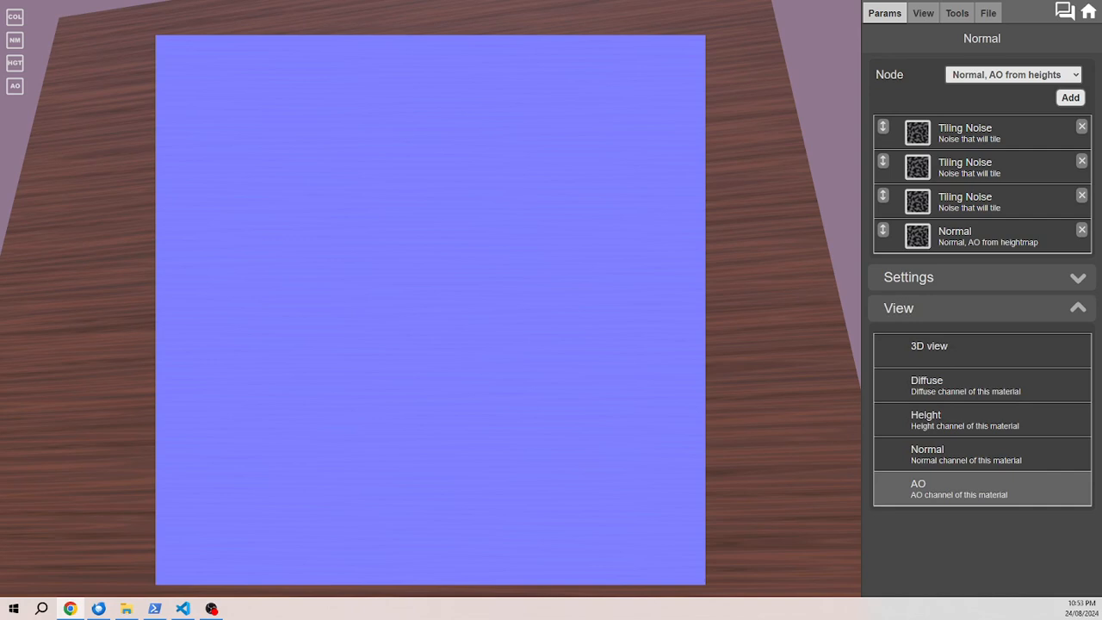
- Inspect the material's AO channel map
left_click(964, 488)
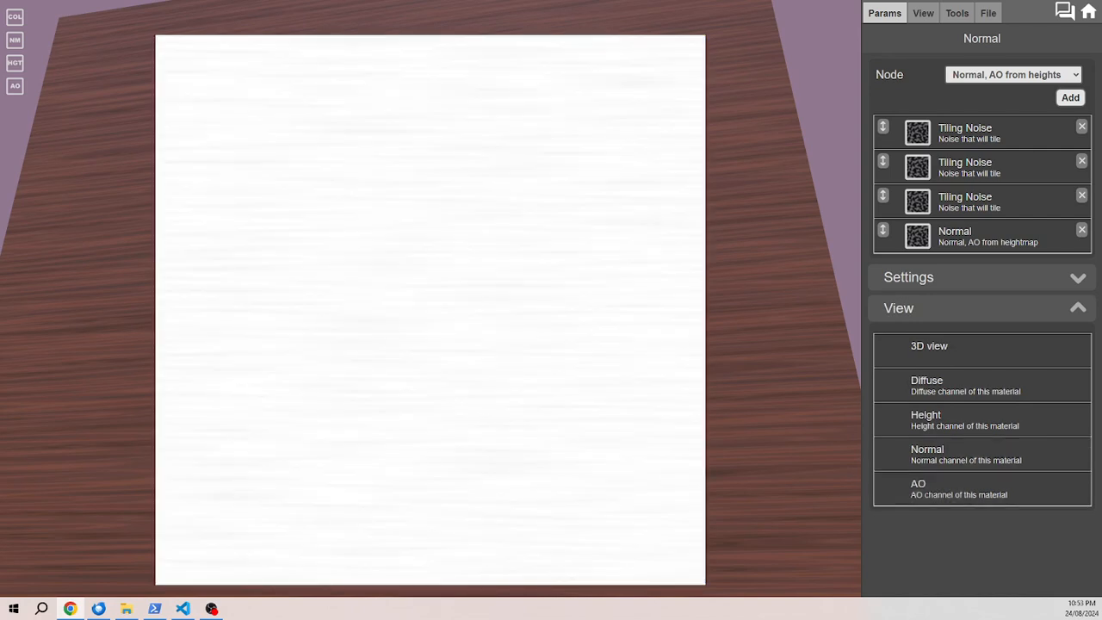
- Open the PNG export of the material's Diffuse channel and cancel it without saving
left_click(988, 13)
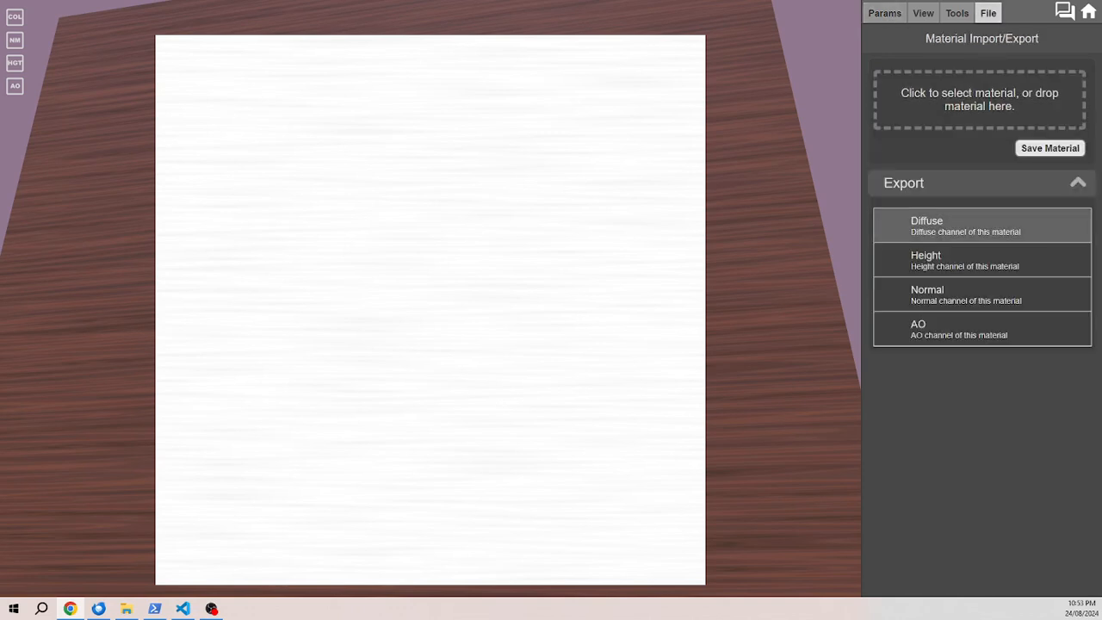
left_click(981, 225)
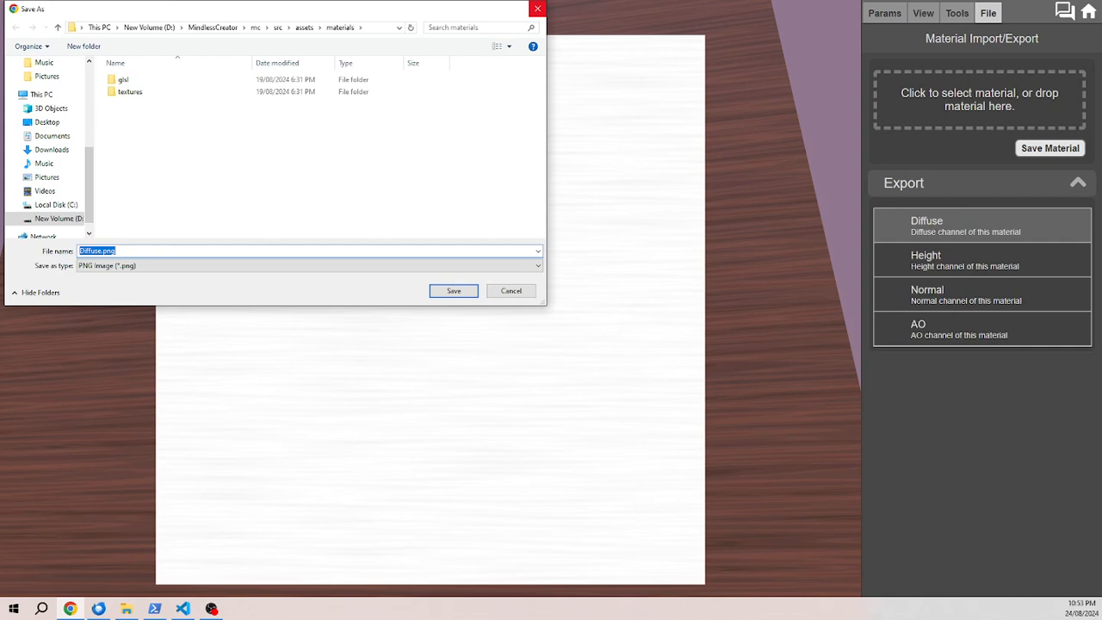
left_click(537, 9)
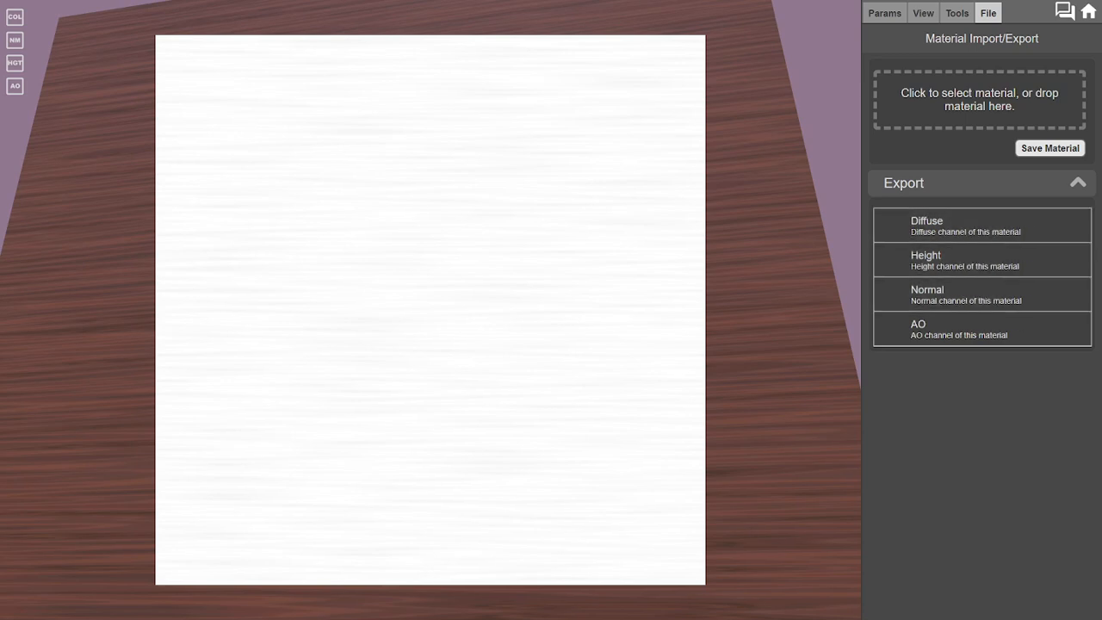
- Return to the material's node parameters, close the AO map preview and examine the wood on the 3D cube from another angle
left_click(884, 13)
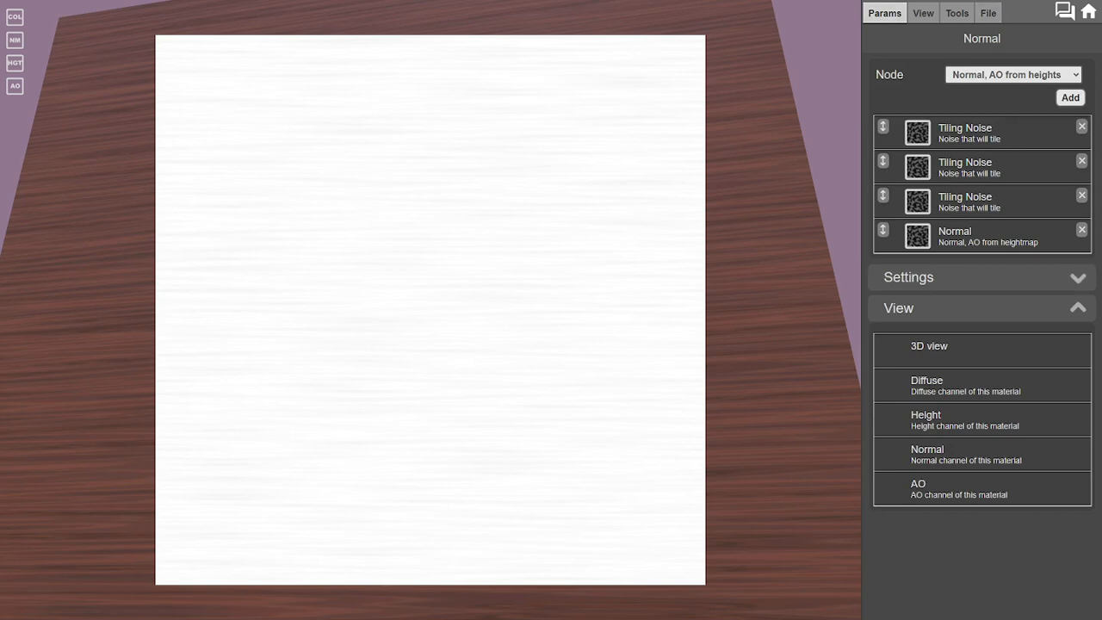
left_click(15, 85)
left_click_drag(431, 362, 431, 241)
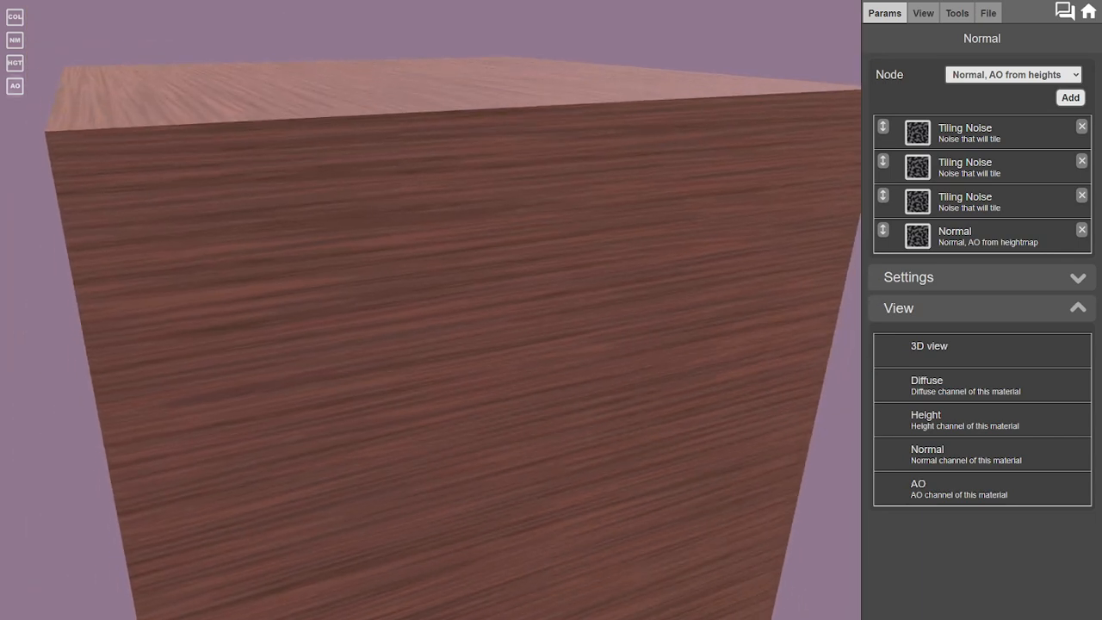